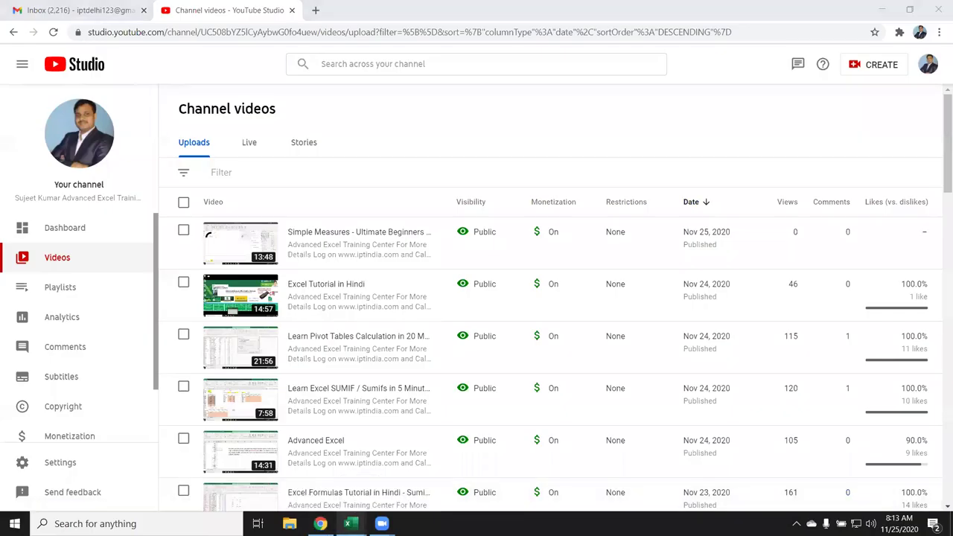
- Bring the Sumif_Project question workbook to the front from its Excel taskbar preview
mouse_move(348, 524)
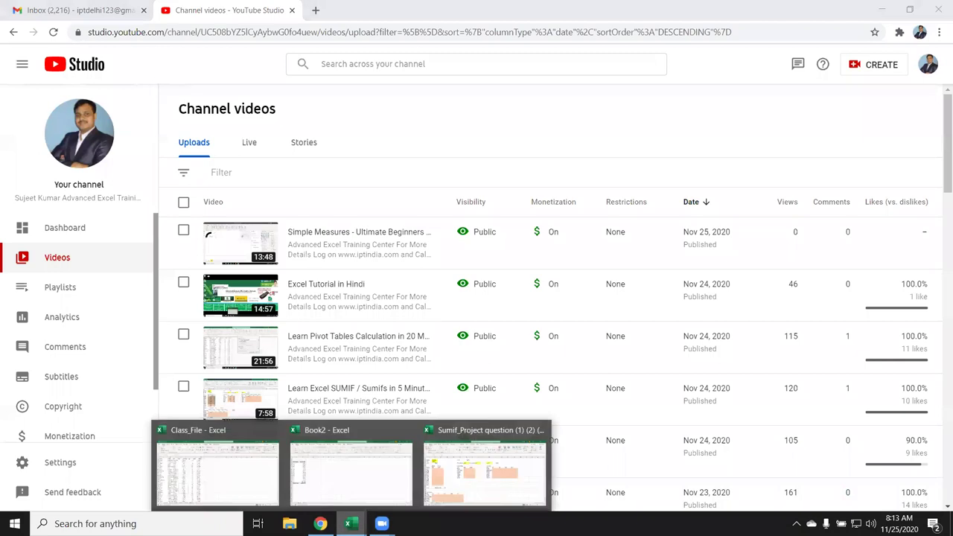
click(462, 476)
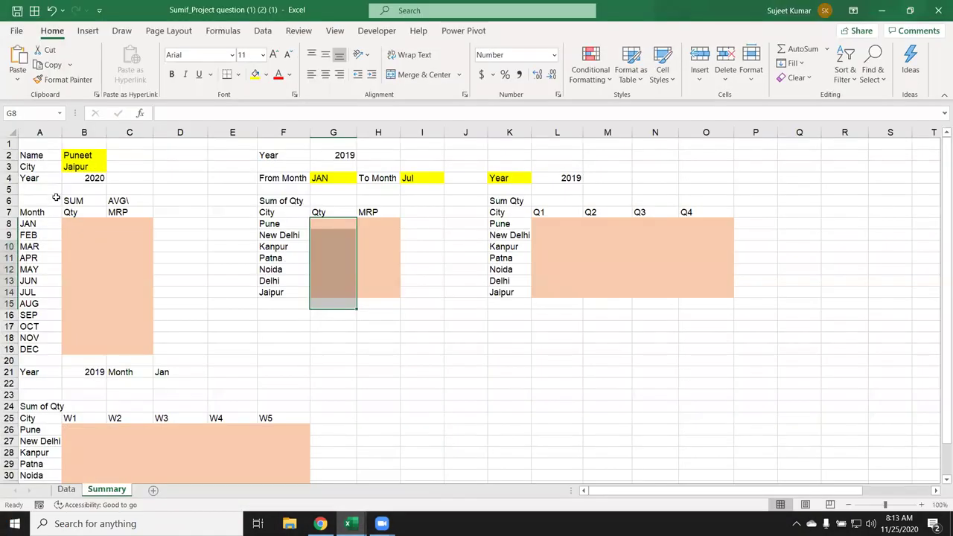
- Select the JAN label in Summary's A8, then switch to the Data sheet
click(43, 223)
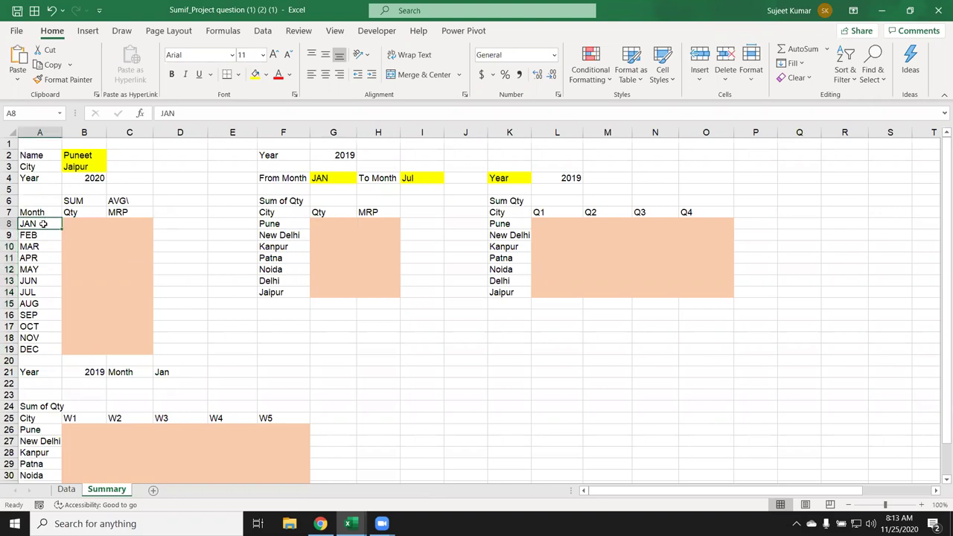
click(66, 490)
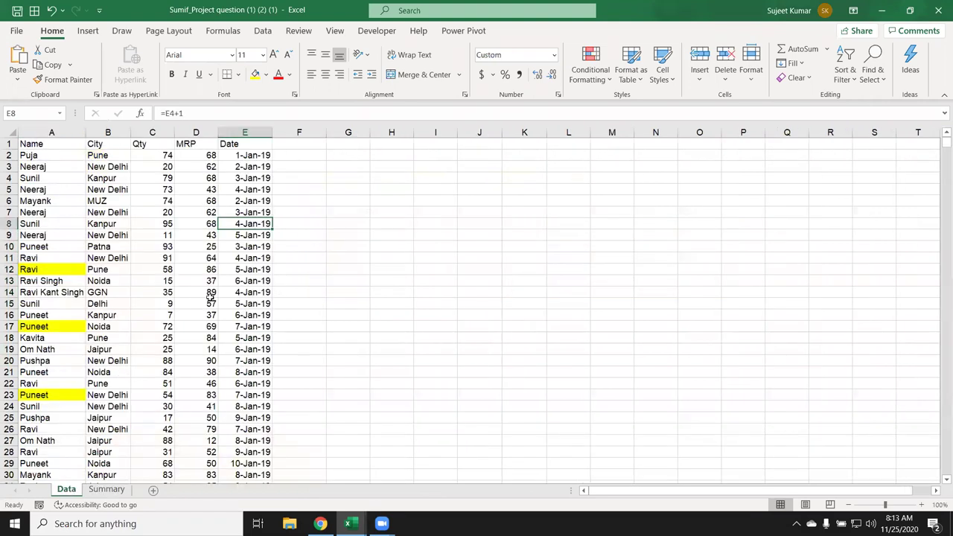
- Enter JAN in G5 and the start-date formula ="1-"&G5&"-2020" in H5
click(367, 193)
text(JAN)
key(Tab)
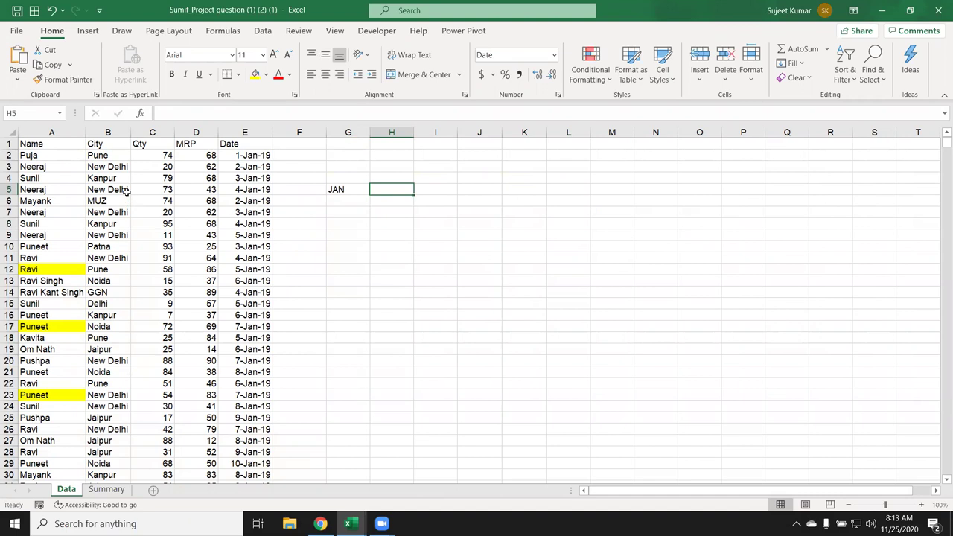
text(="1)
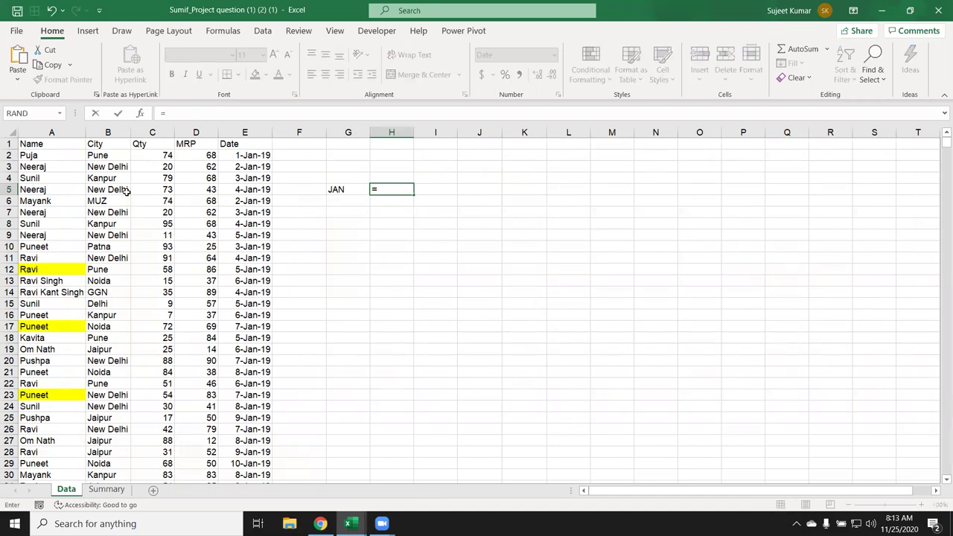
text(-")
text(&)
click(336, 189)
text(&"2020)
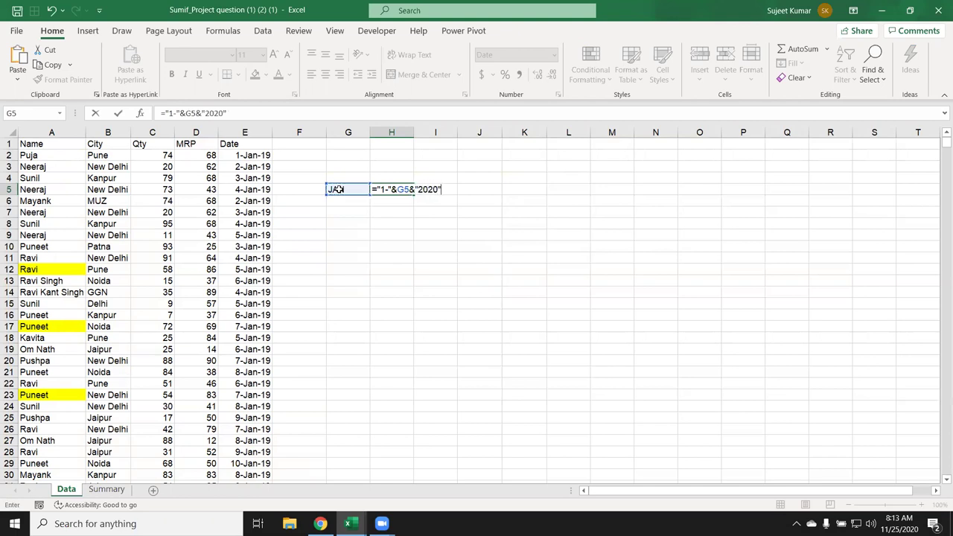
click(420, 190)
text(-)
click(435, 188)
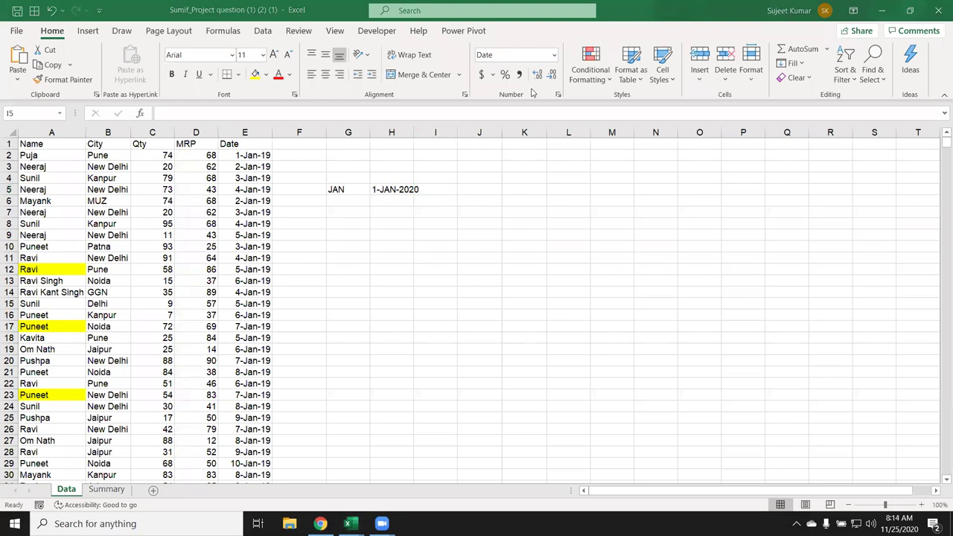
- Compute the month-end date 1/31/2020 in I5 with =EOMONTH(H5,0)
text(=)
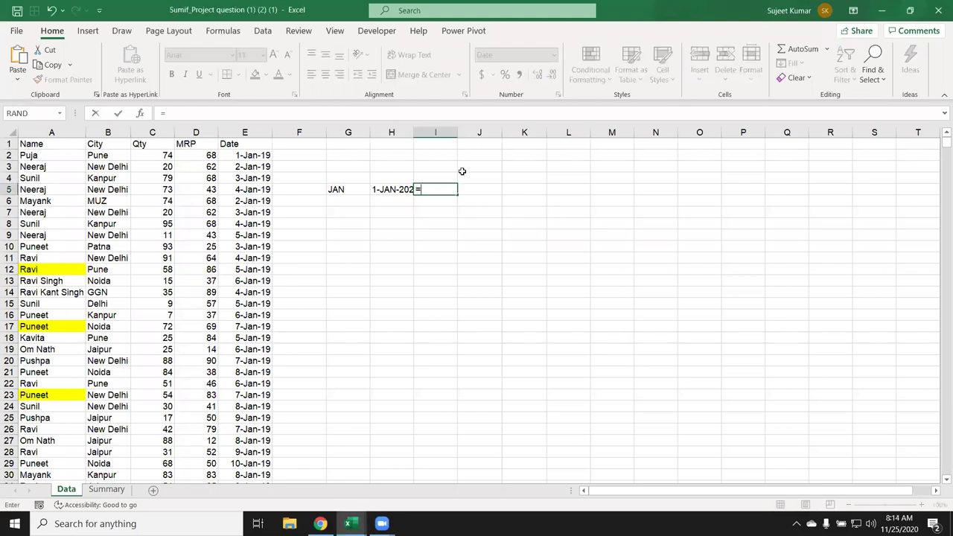
text(EO)
key(Tab)
key(Left)
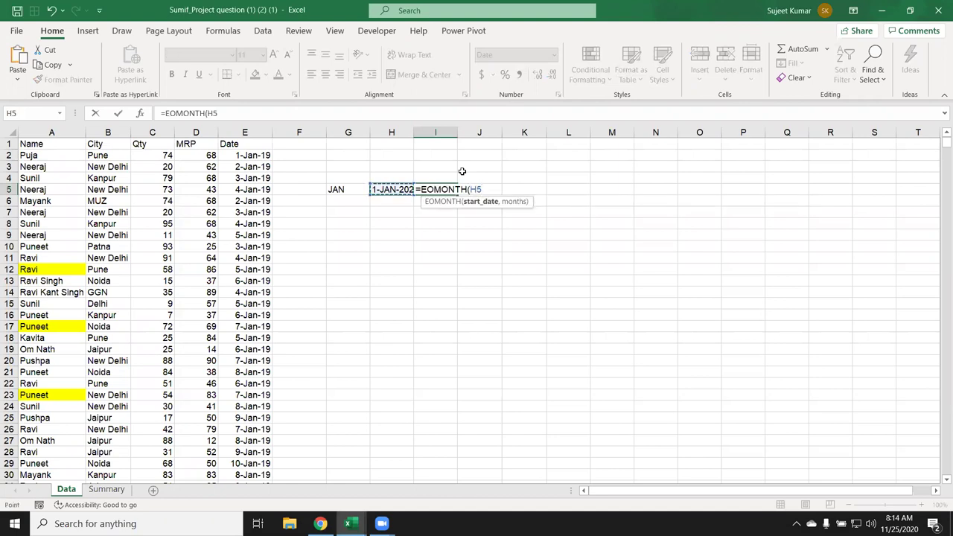
text(,0)
key(Return)
key(Up)
key(Left)
key(Right)
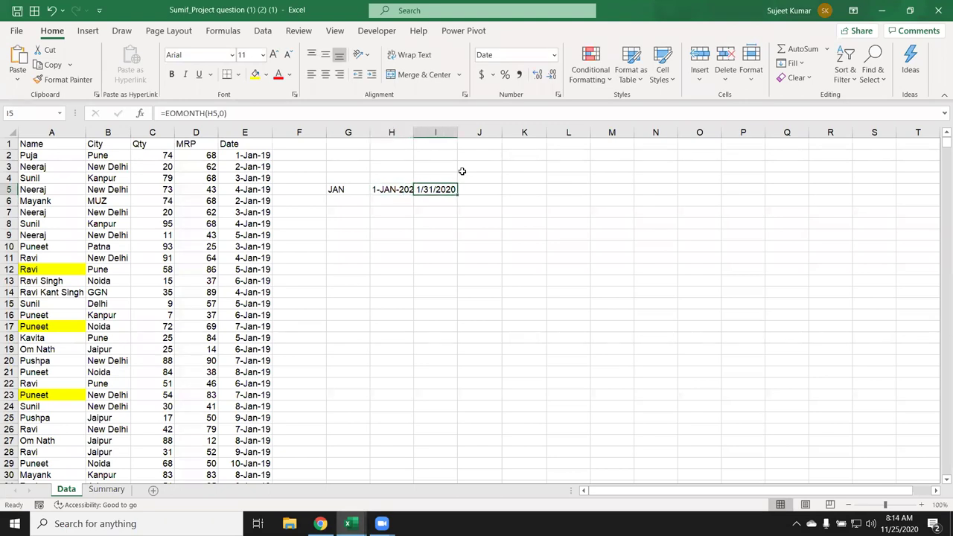
key(Right)
- Begin J5's SUMIFS over Qty column C with Date column E >= the H5 start date
text(=SU)
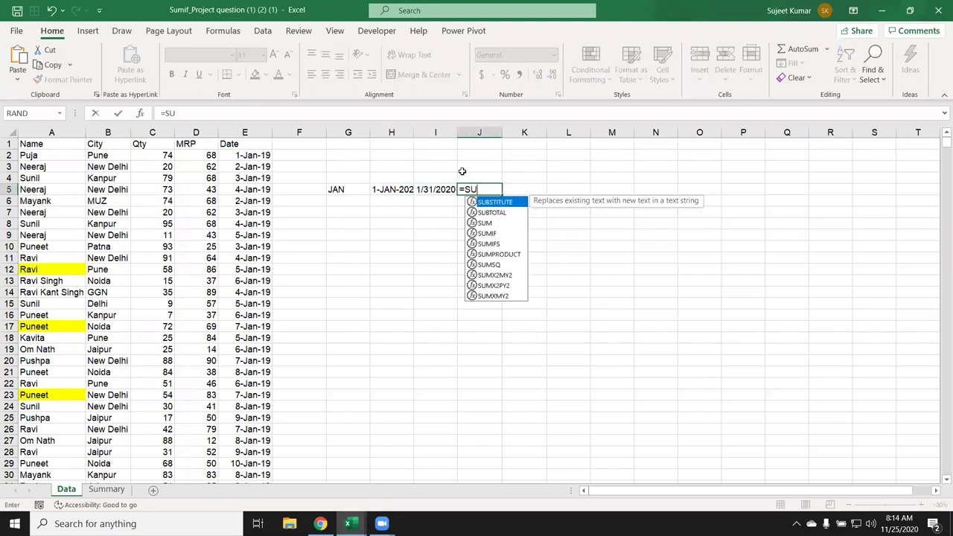
text(M)
key(Down)
key(Down)
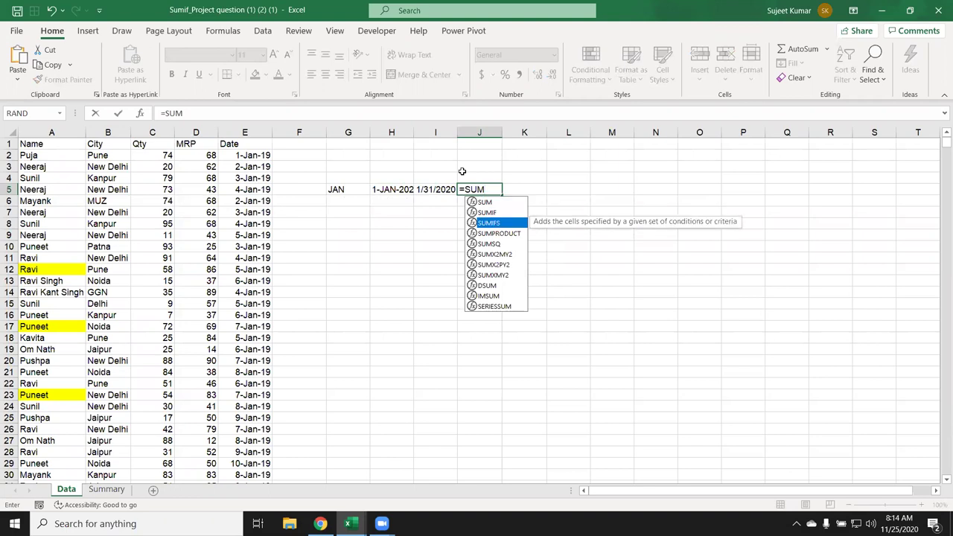
key(Tab)
key(Left)
key(Left)
key(Left)
key(Left)
key(Left)
key(Left)
key(ctrl+space)
text(,)
key(Left)
key(Left)
key(Left)
key(Left)
key(Left)
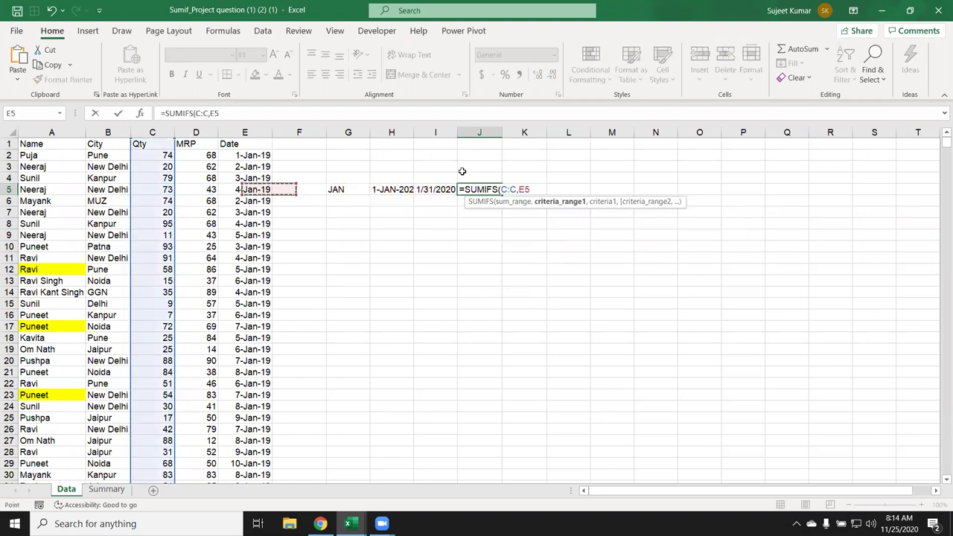
key(ctrl+space)
text(,">)
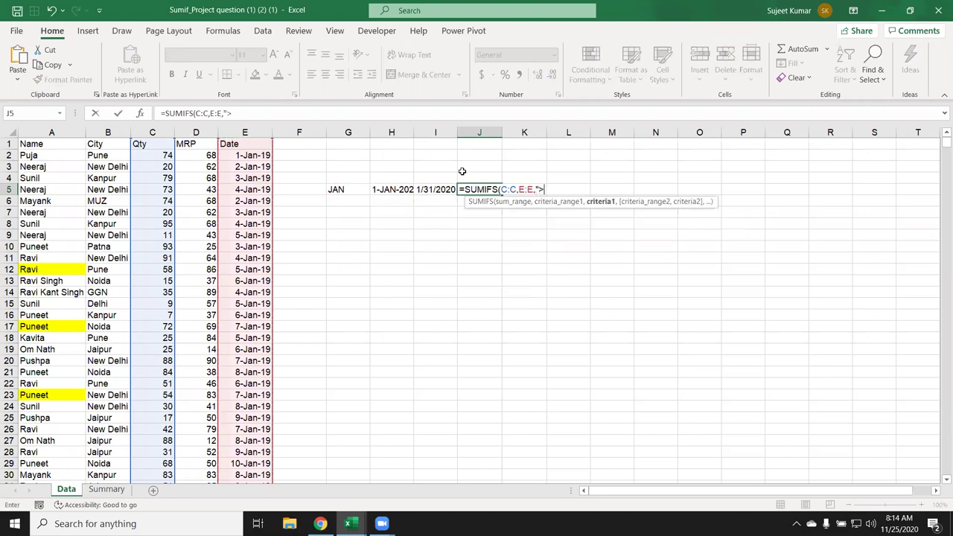
text(="&)
click(385, 189)
text(,)
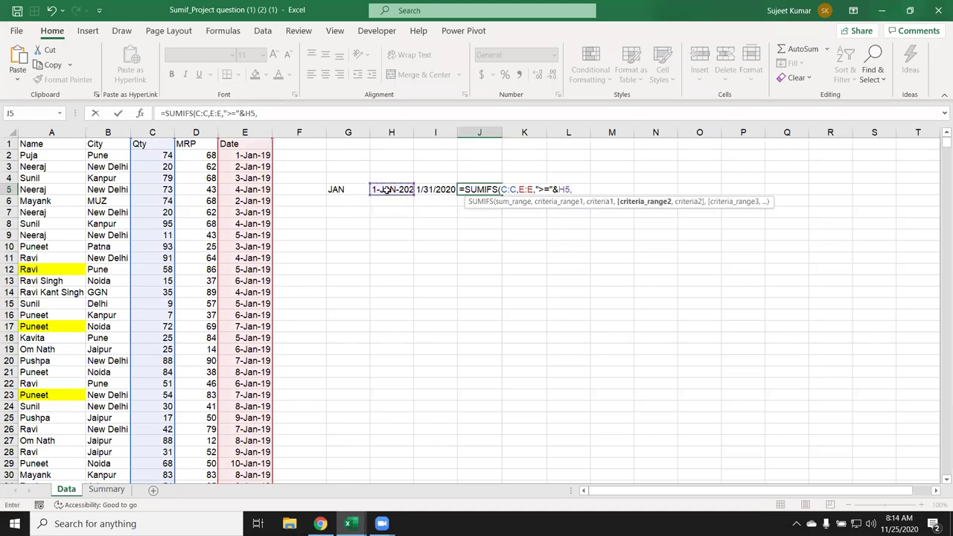
- Add the Date column E <= I5 end-date criterion, giving a January total of 5855
click(255, 129)
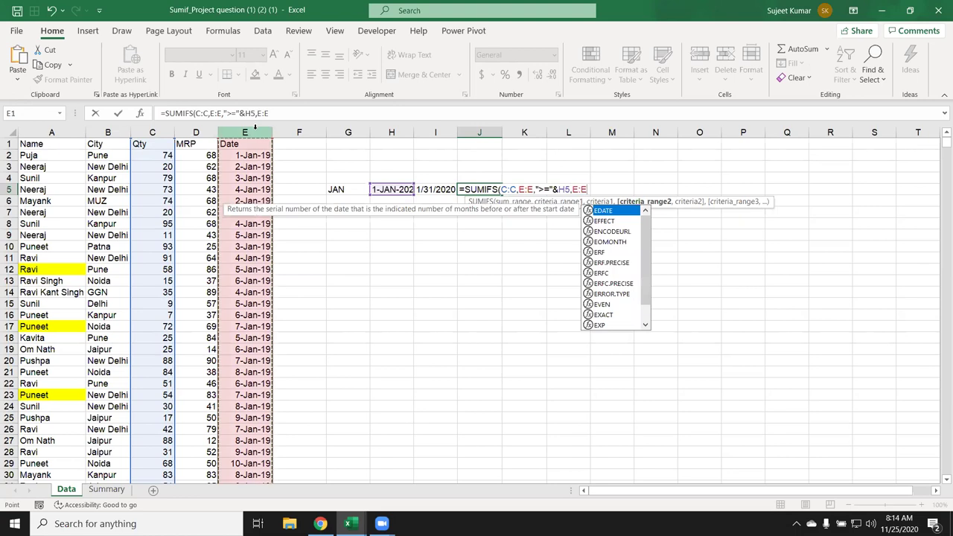
text(,">=")
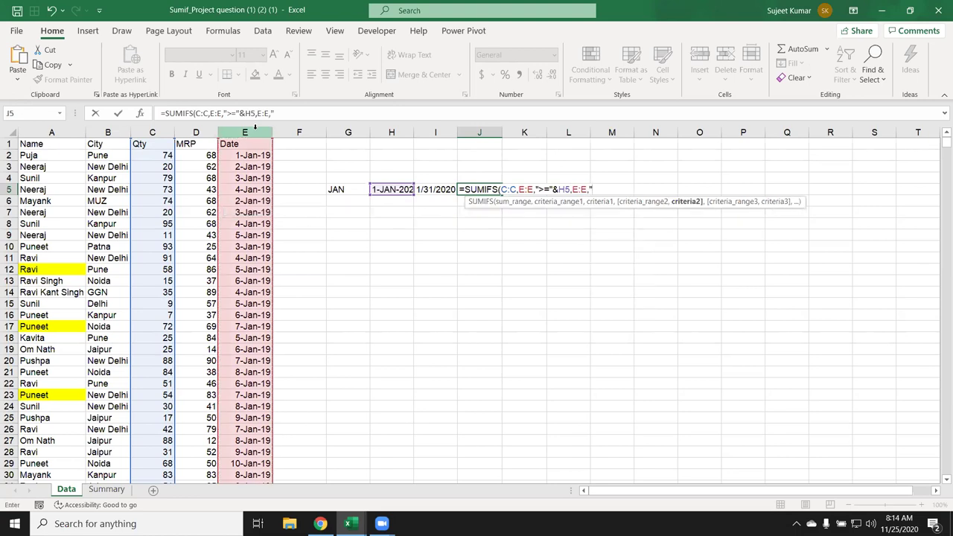
text(&)
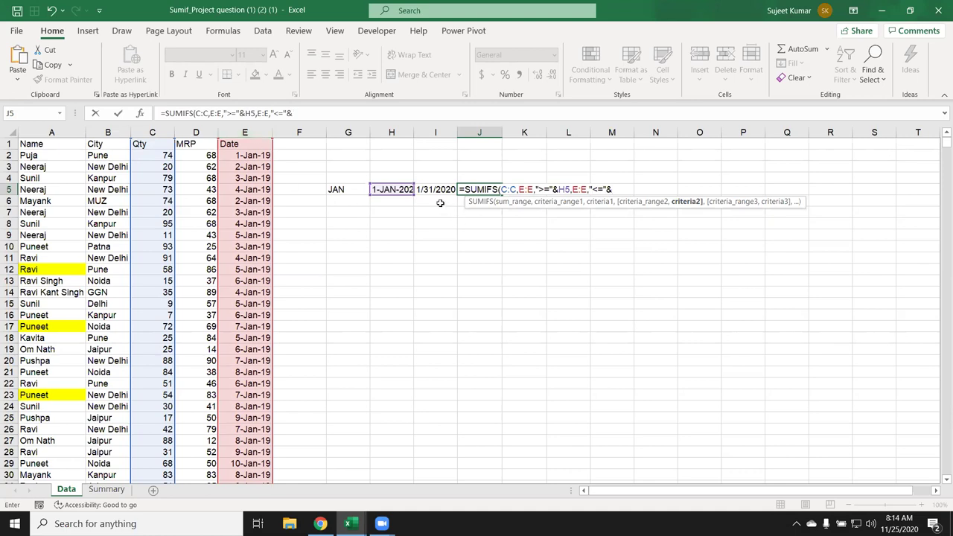
click(437, 198)
click(435, 189)
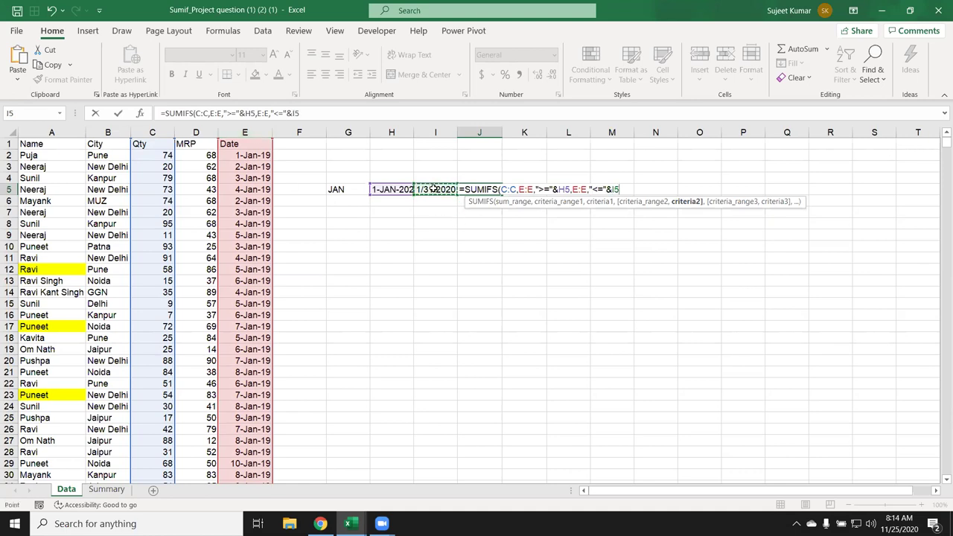
text())
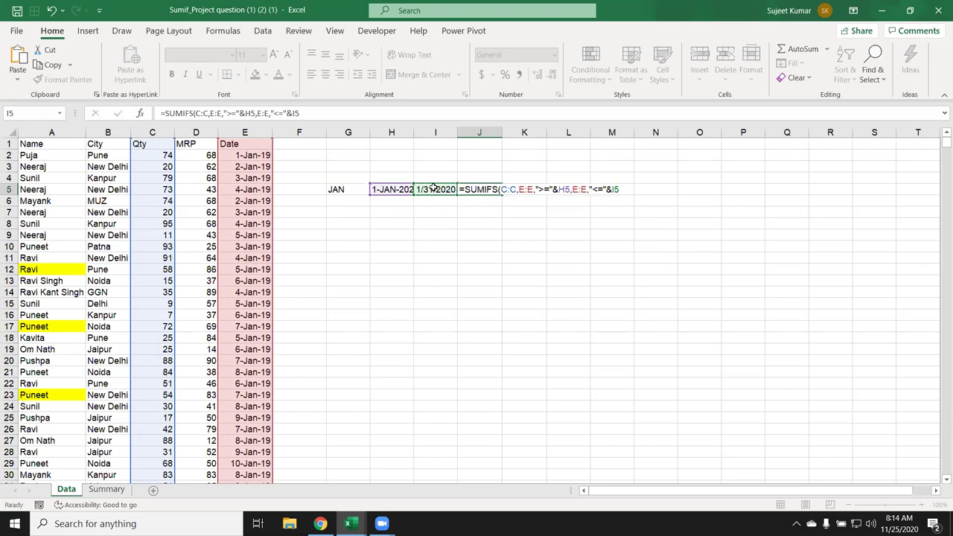
key(Return)
click(485, 191)
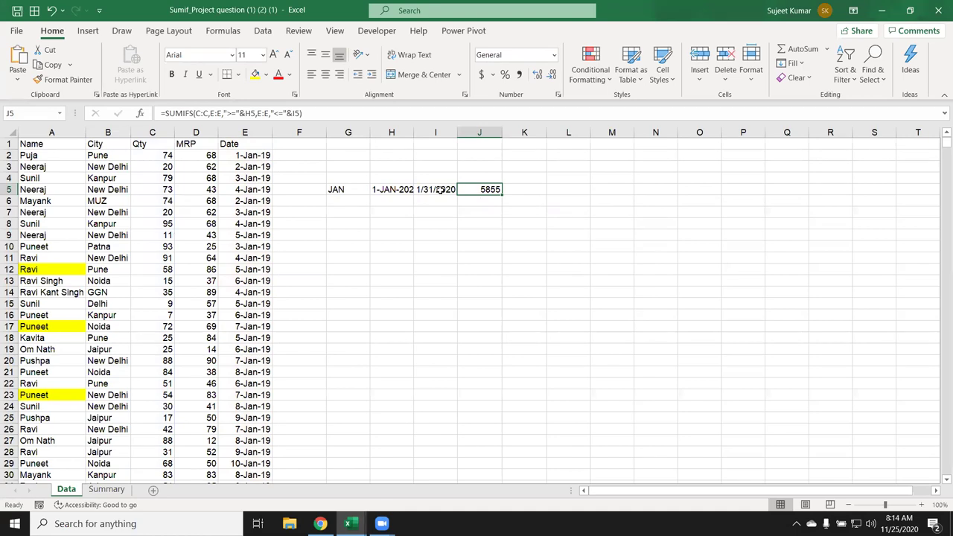
click(365, 188)
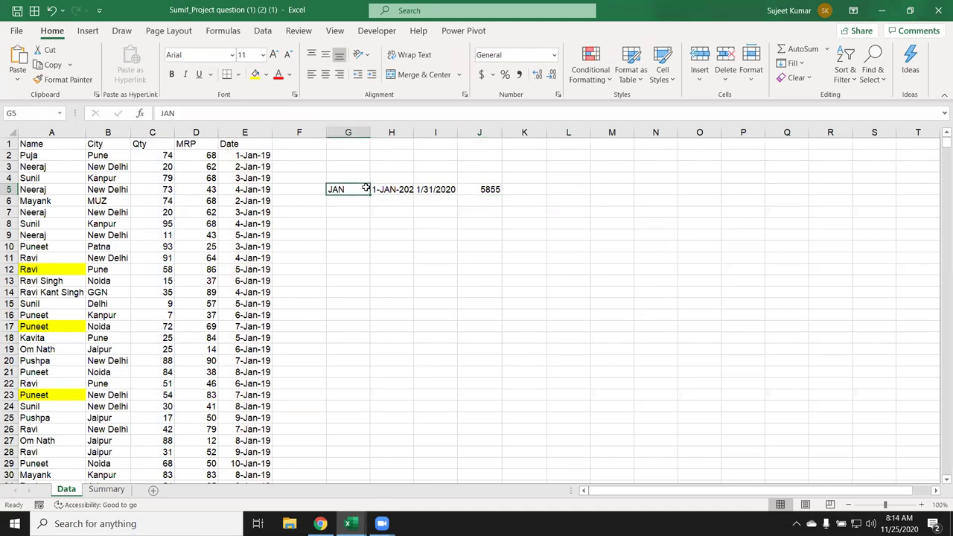
- Change G5 to Feb so the dates and J5 total update to 5515
text(Feb)
key(Return)
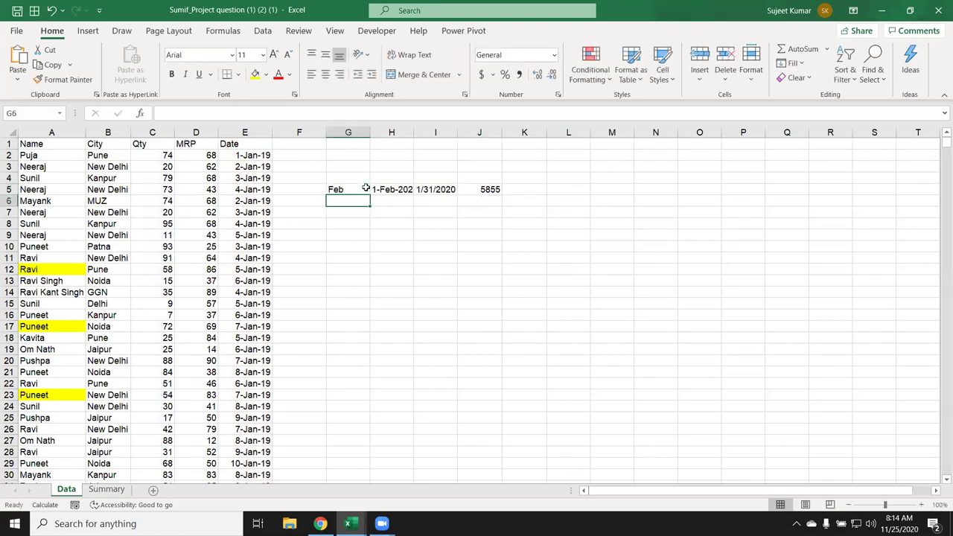
click(106, 489)
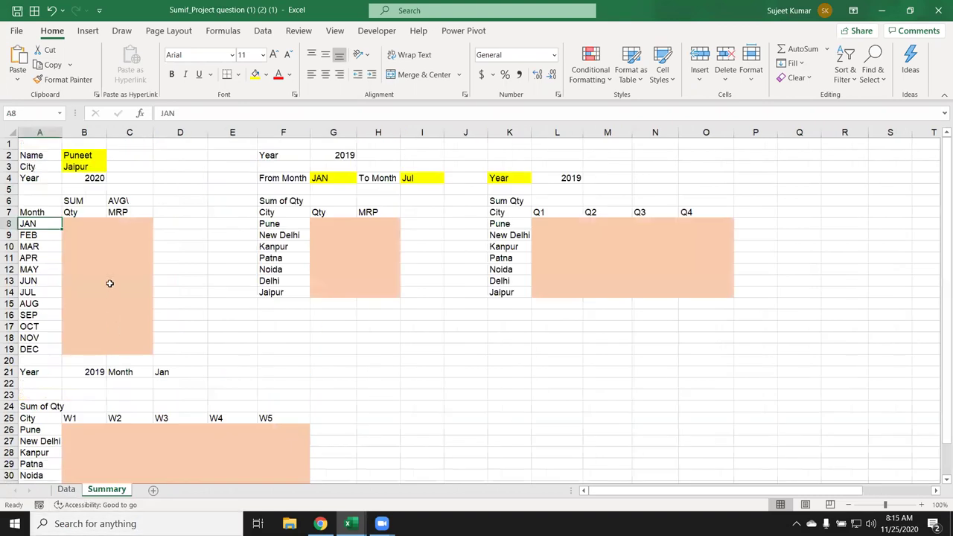
- Look over A8 and D8 on Summary, then review J5's SUMIFS formula on Data
click(183, 223)
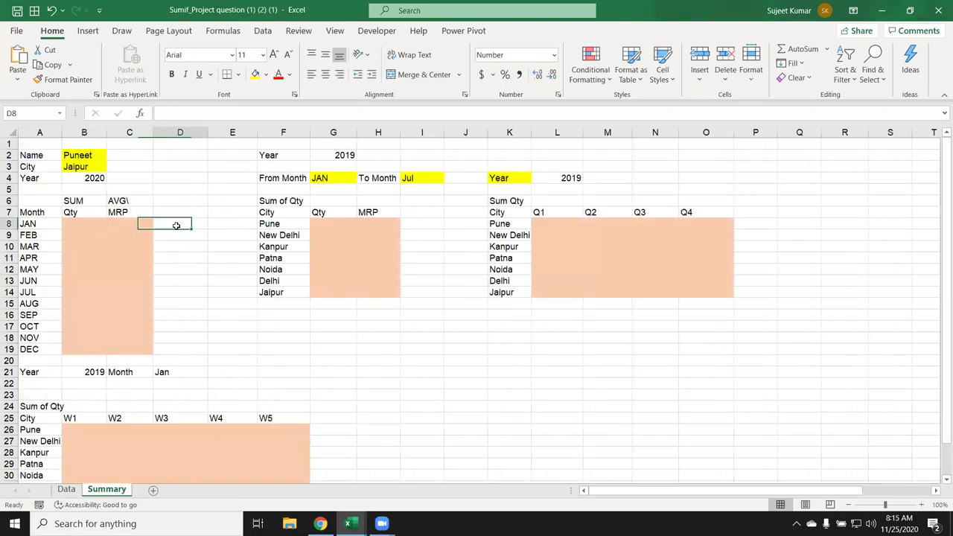
click(23, 225)
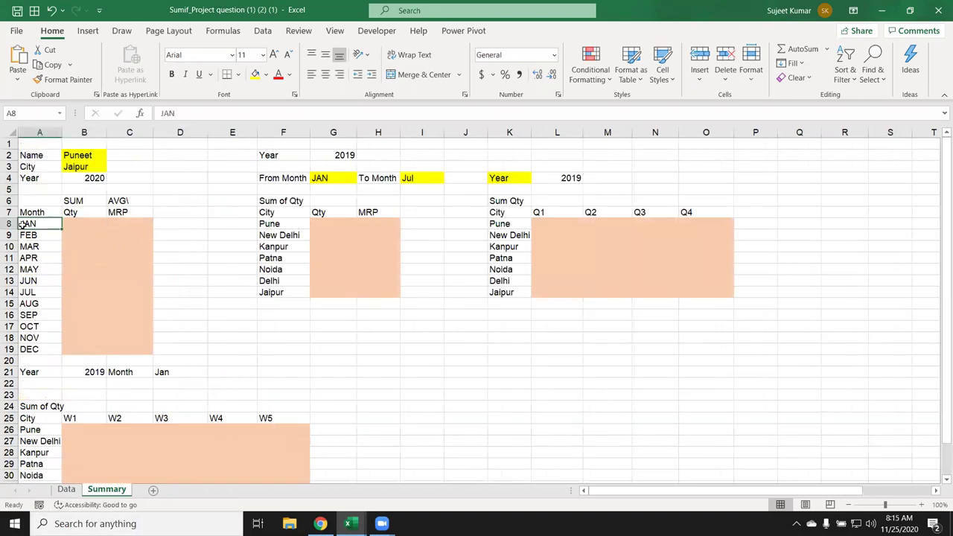
click(168, 224)
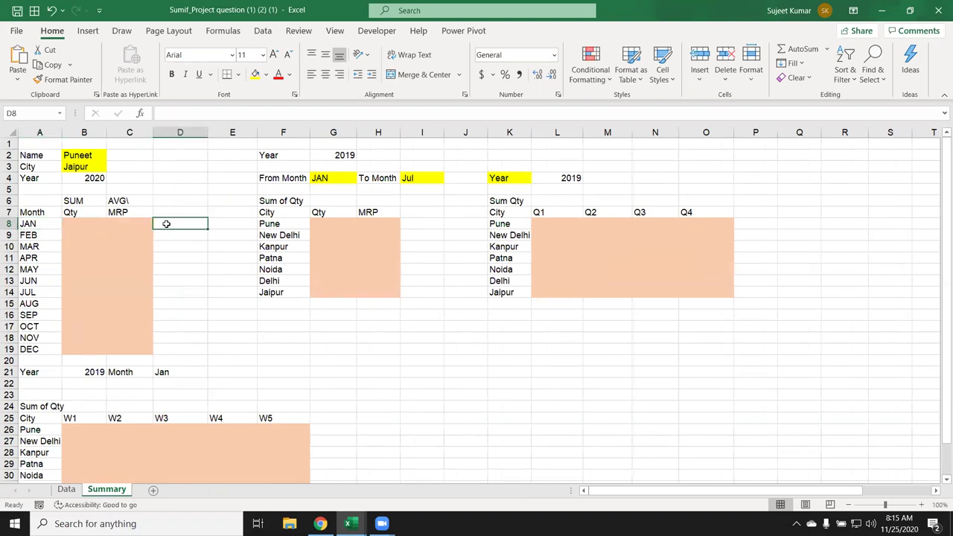
click(67, 489)
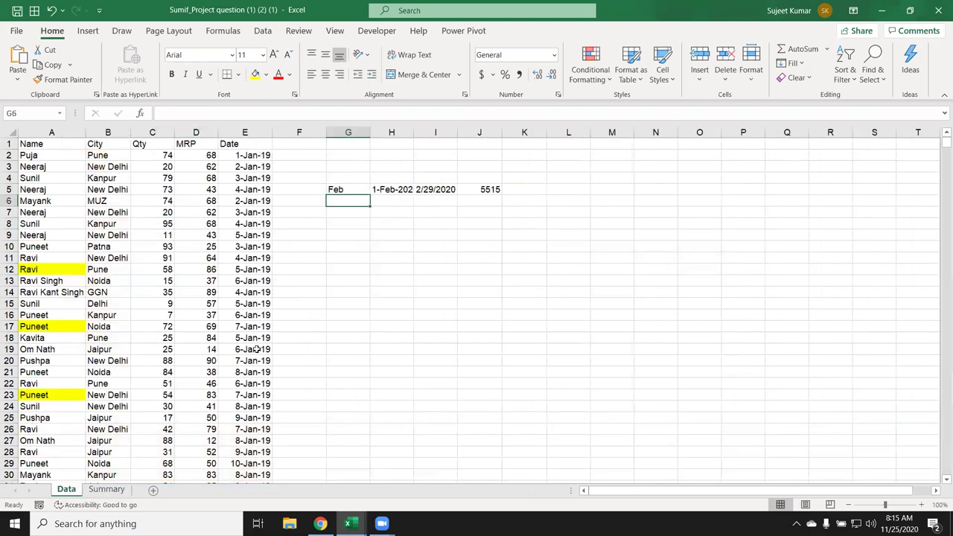
click(473, 189)
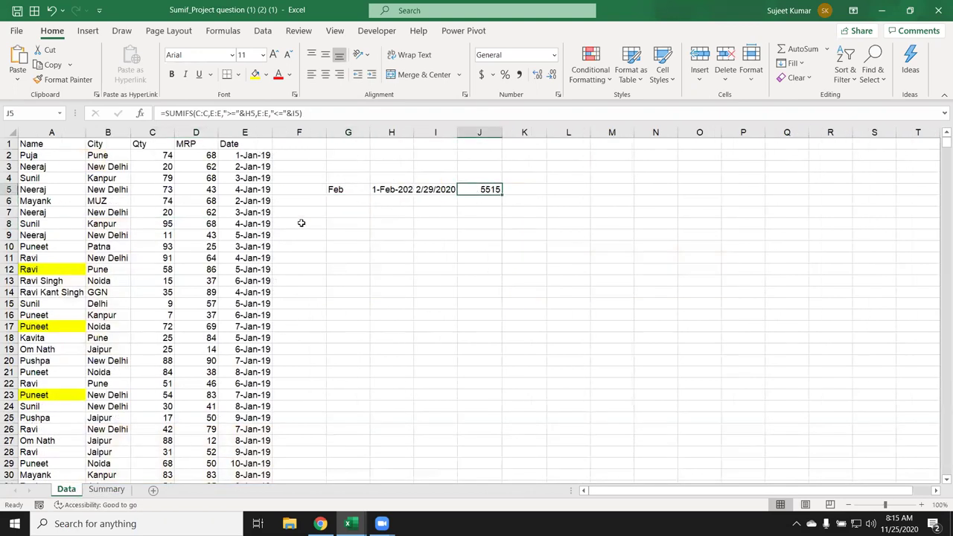
- Enter ="1-"&A8&"-"&B4 in Summary D8 to build the 1-JAN-2020 start date
click(113, 493)
text(="1-")
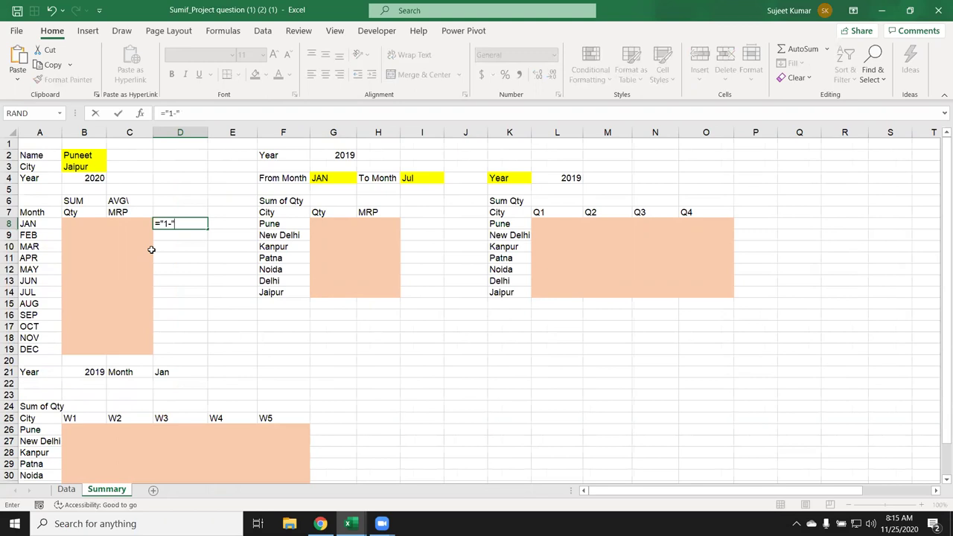
text(&)
click(22, 224)
text(&A8)
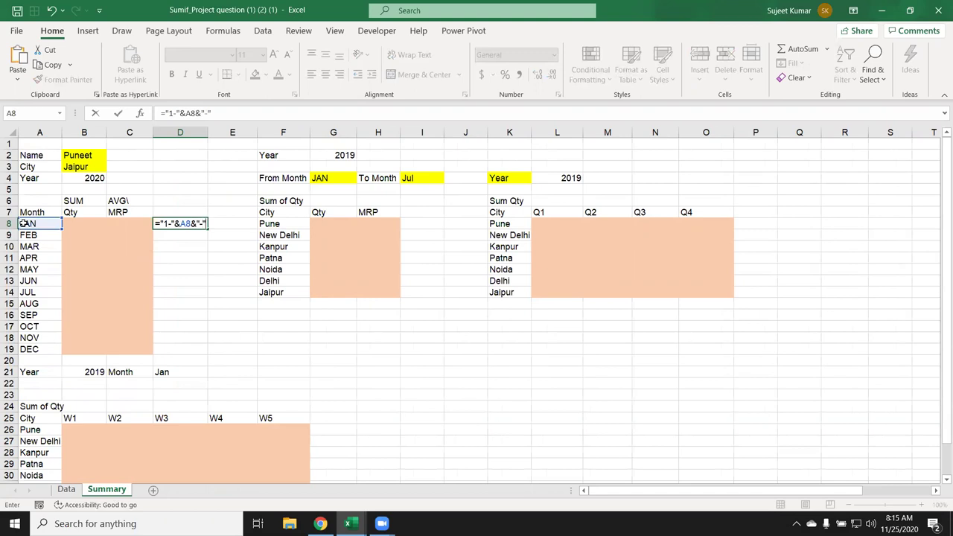
text(&)
click(82, 178)
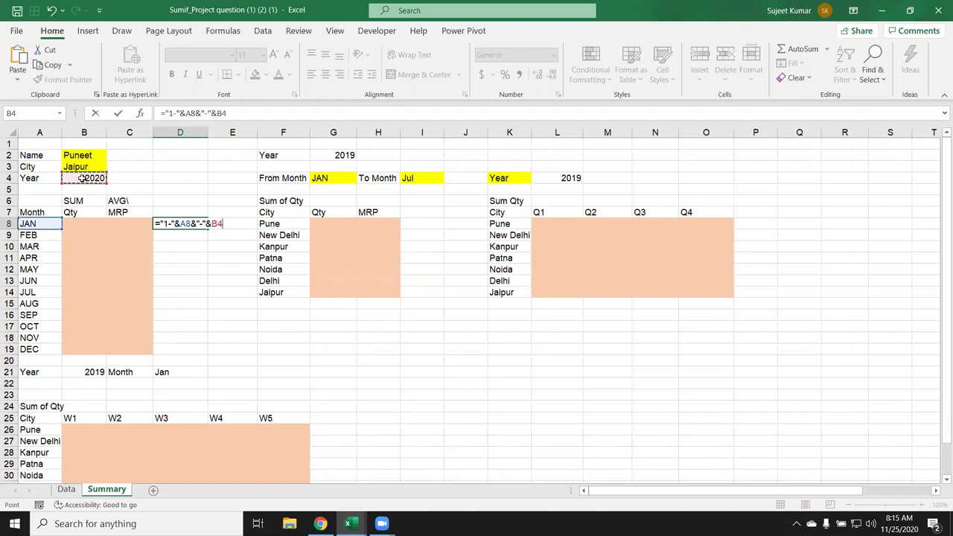
key(Return)
click(187, 224)
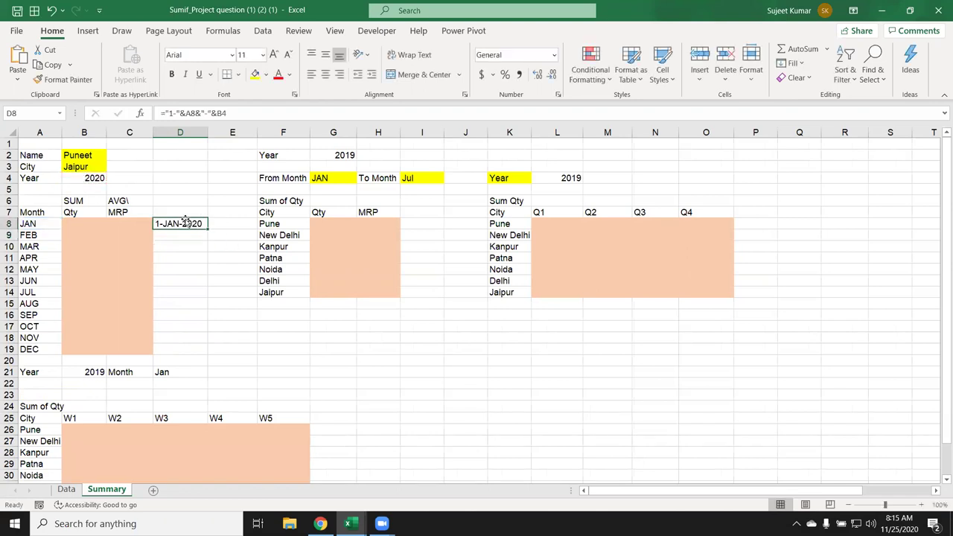
- Enter =EOMONTH(D8,0) in E8 for January's month-end date
click(224, 225)
text(=eom)
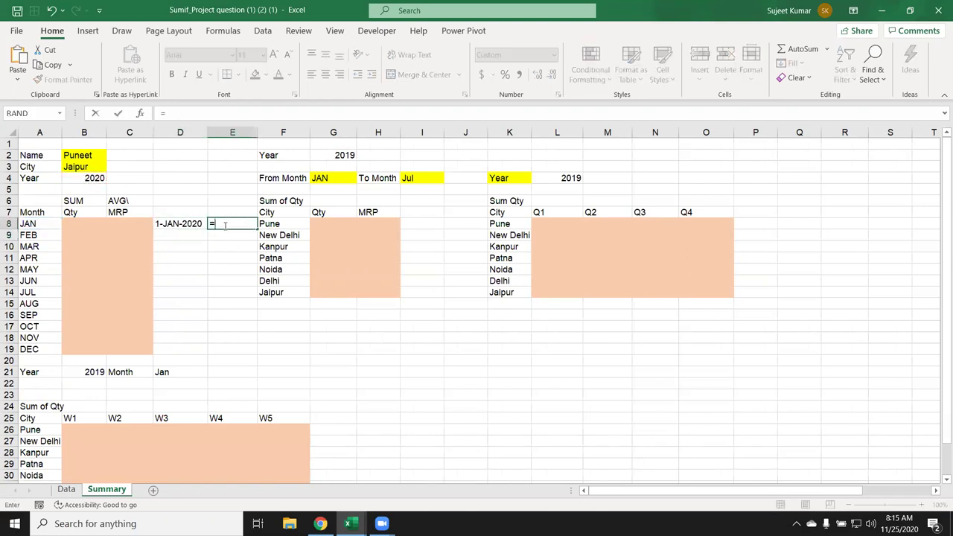
key(Tab)
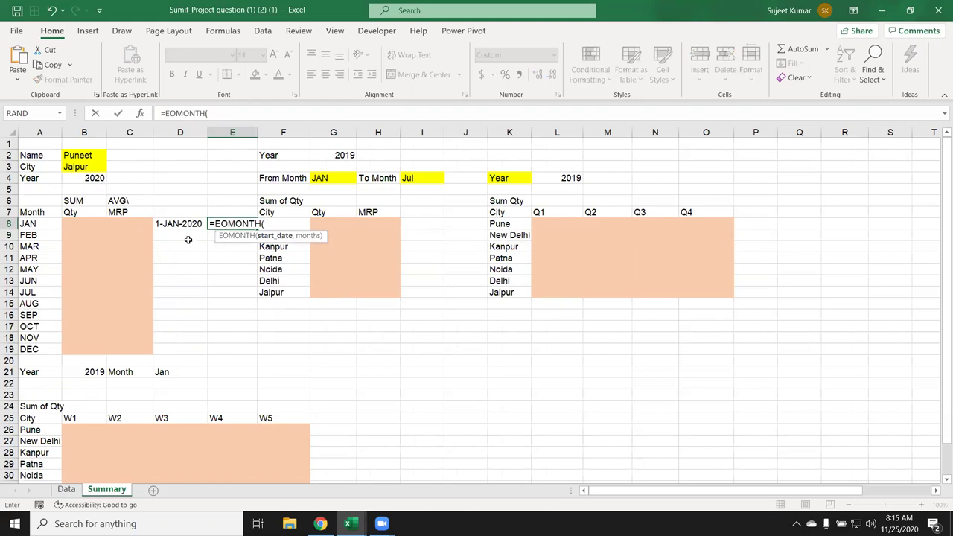
click(176, 224)
text(,0))
key(ctrl+Return)
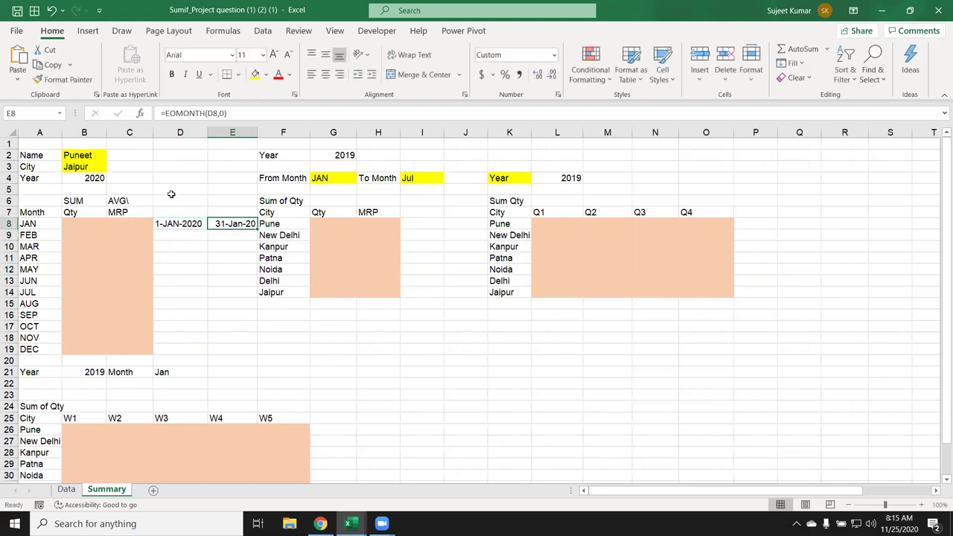
- Make D8's year reference absolute as $B$4
click(161, 224)
double_click(171, 225)
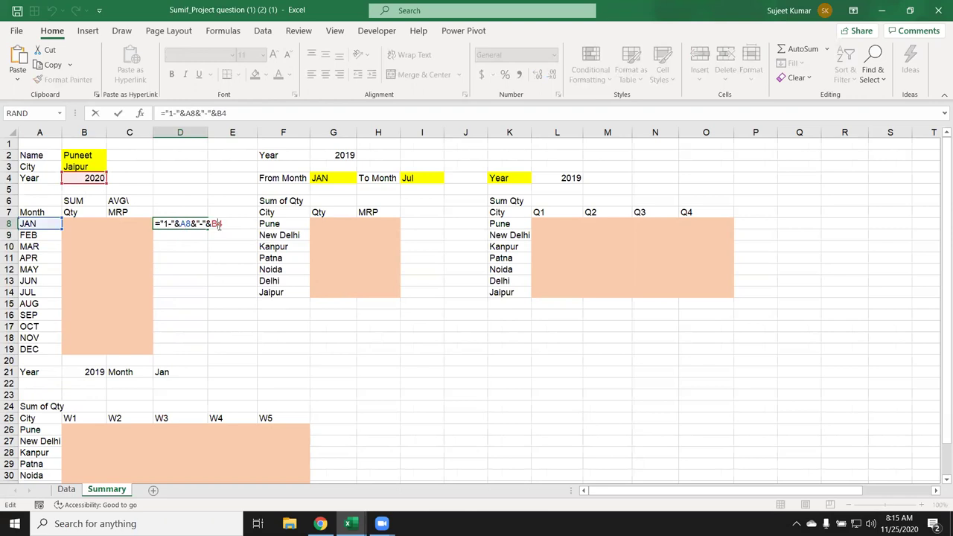
key(F4)
key(ctrl+Return)
double_click(192, 224)
key(Escape)
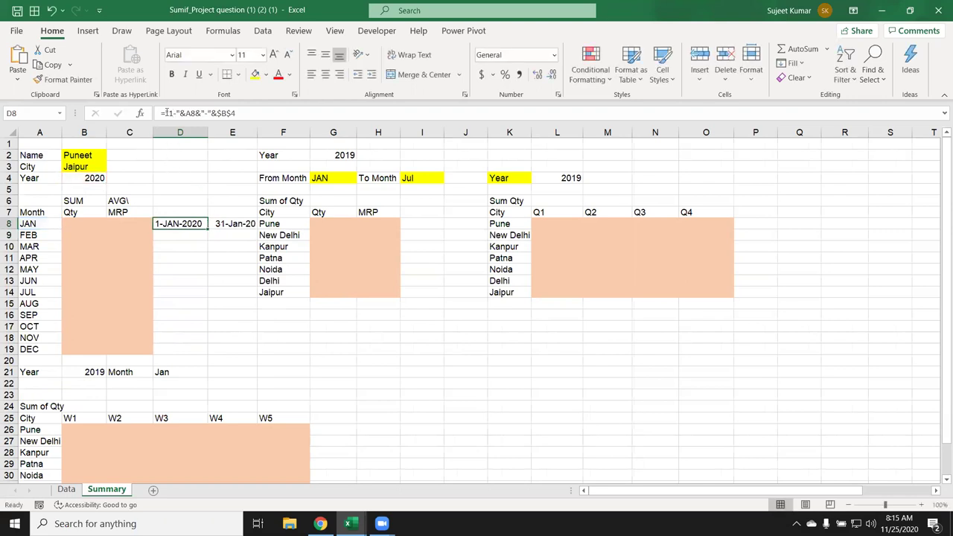
- Replace D8 inside E8's EOMONTH with the full date expression, giving 31-Jan-20
click(165, 113)
text(")
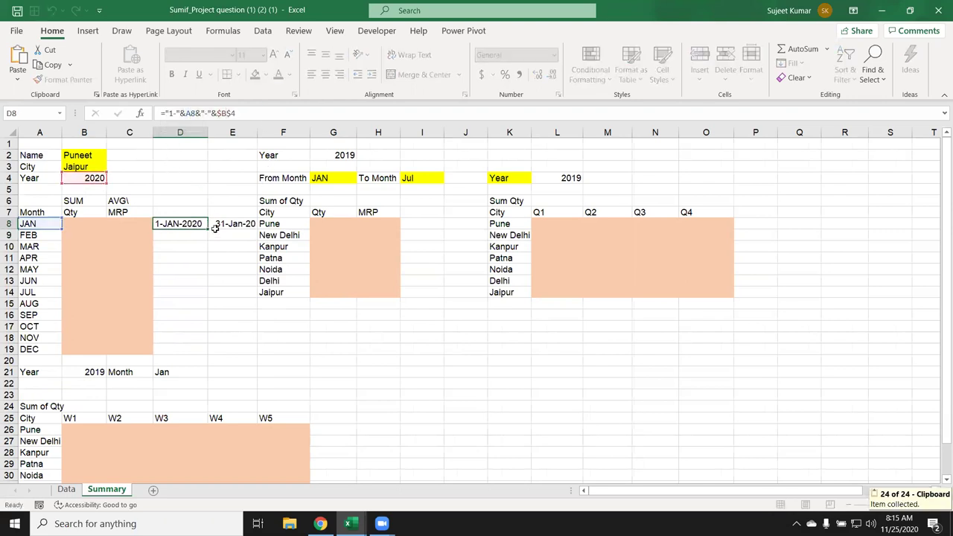
double_click(216, 226)
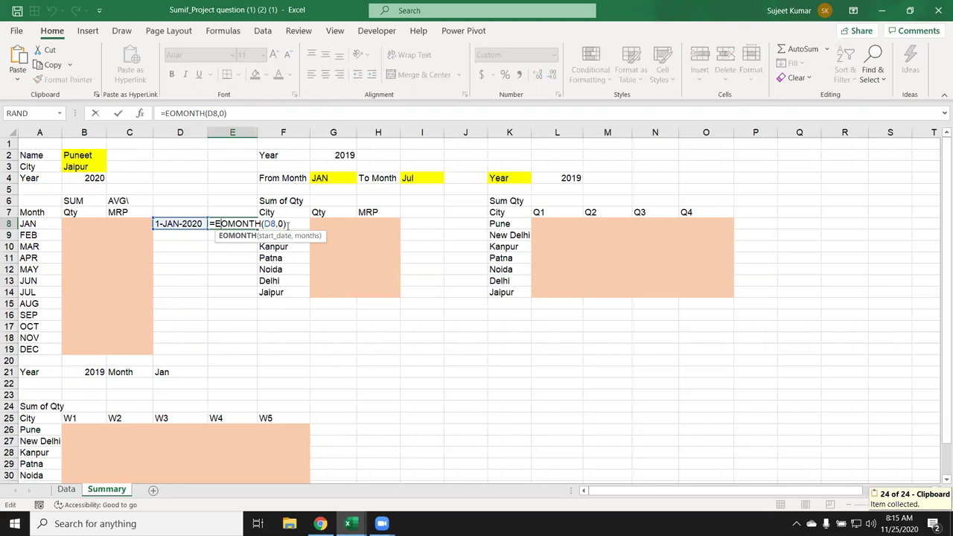
double_click(271, 223)
key(ctrl+v)
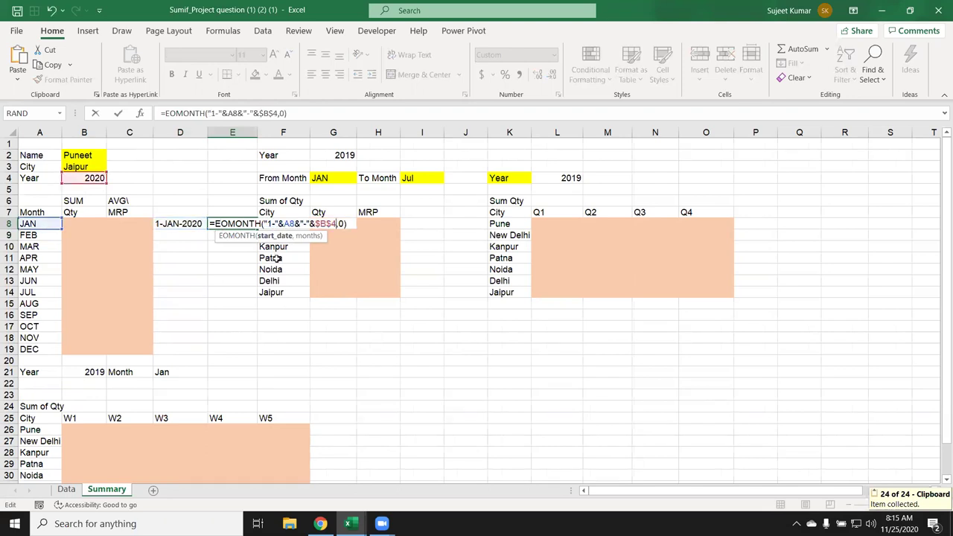
key(Return)
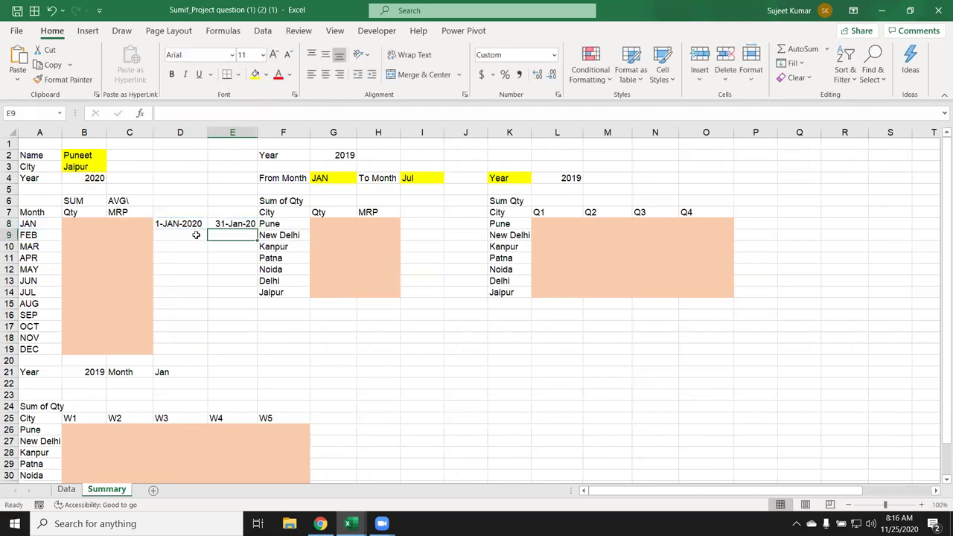
- Check the D8 and E8 date formulas without changing them
click(185, 225)
click(216, 224)
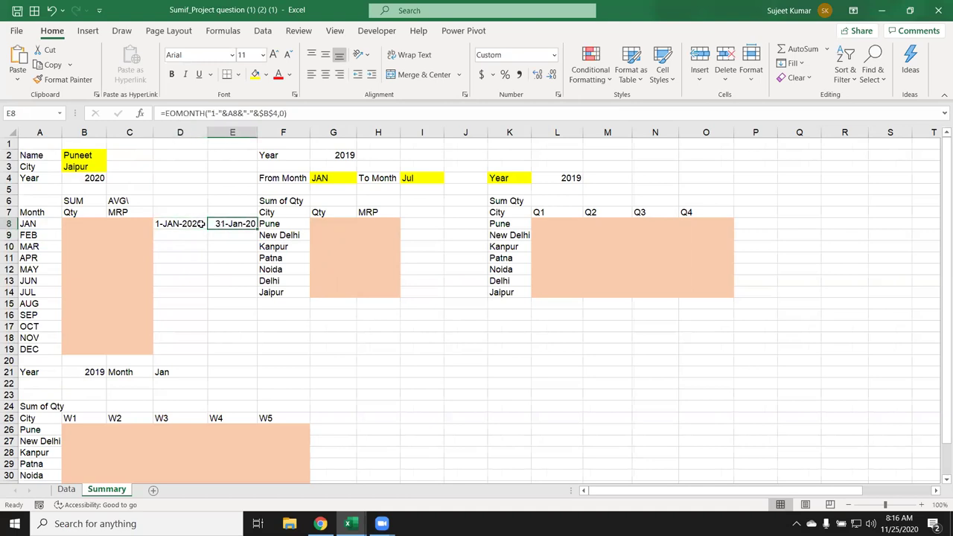
click(203, 224)
double_click(224, 224)
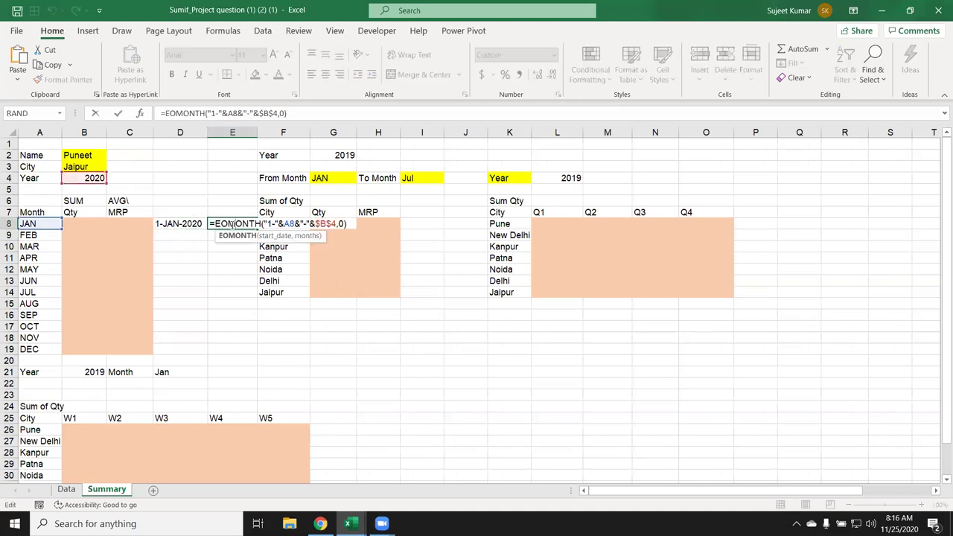
key(Escape)
click(73, 223)
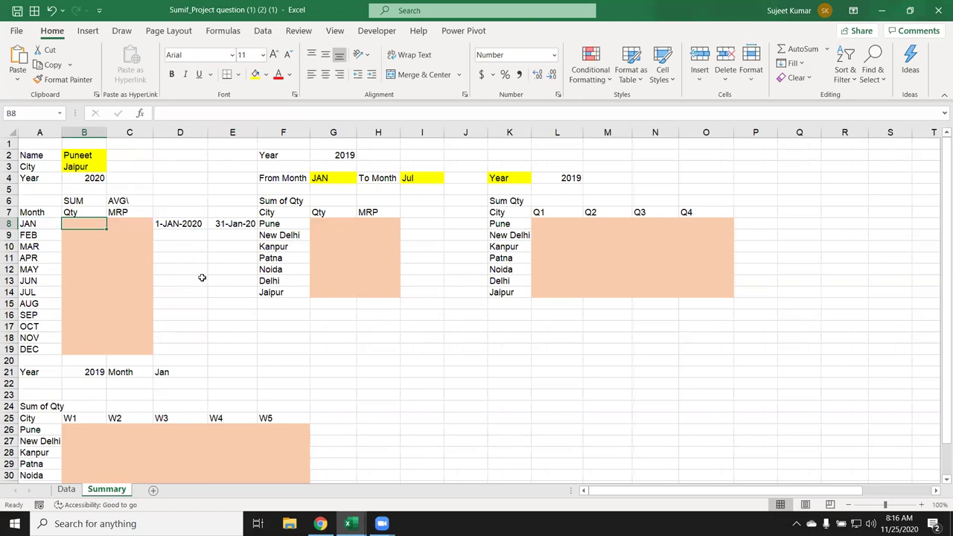
- Start B8's SUMIFS summing Data!C:C where the Data Name column matches Summary B2
text(=su)
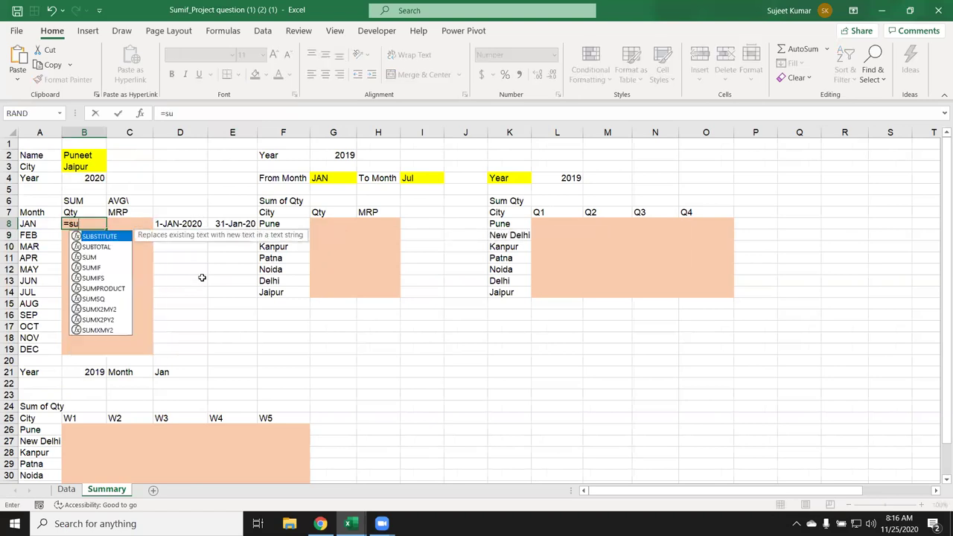
text(m)
key(Down)
key(Down)
key(Tab)
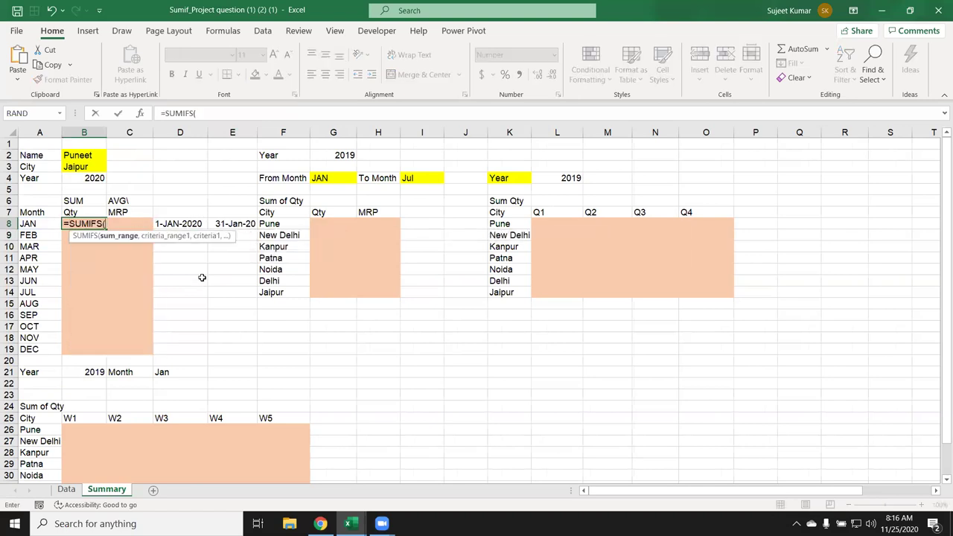
click(67, 489)
click(152, 132)
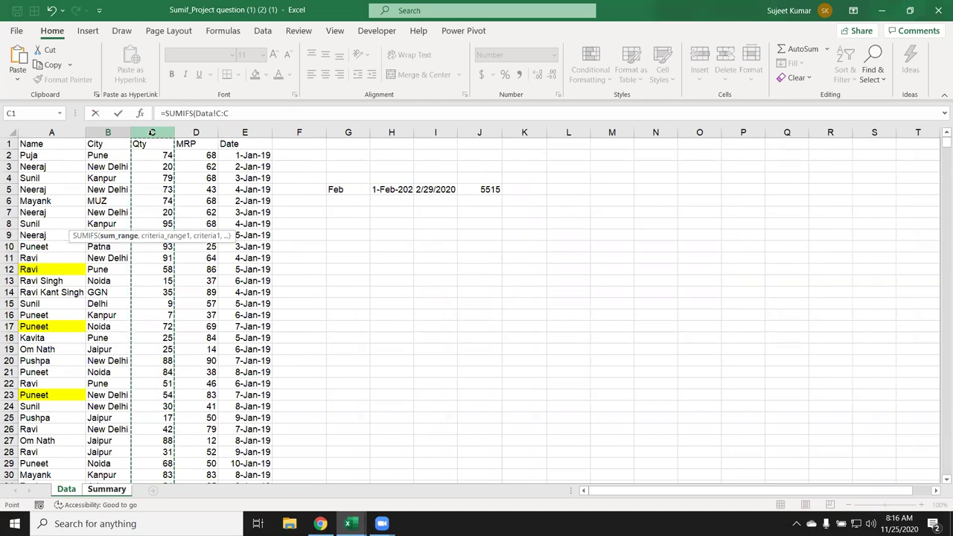
text(,)
click(50, 132)
text(,)
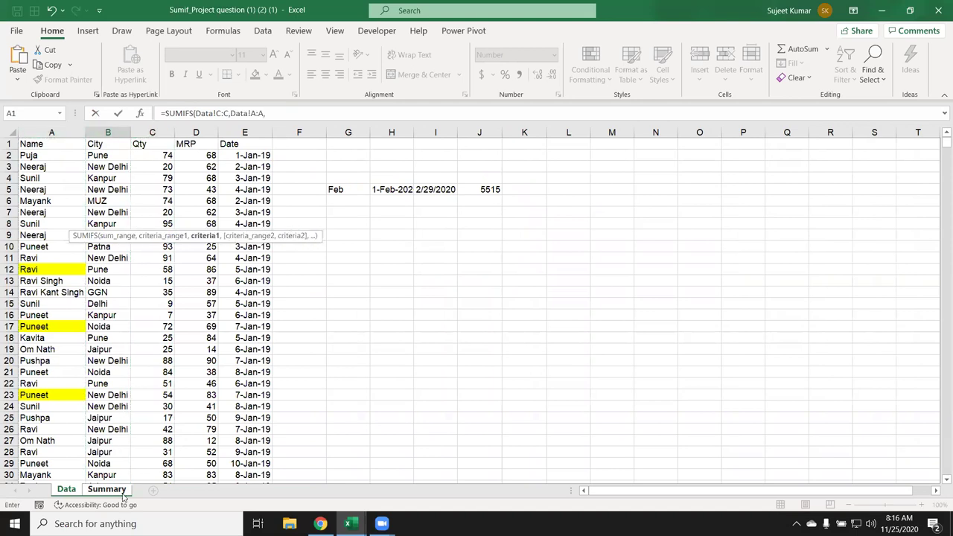
click(107, 490)
click(84, 156)
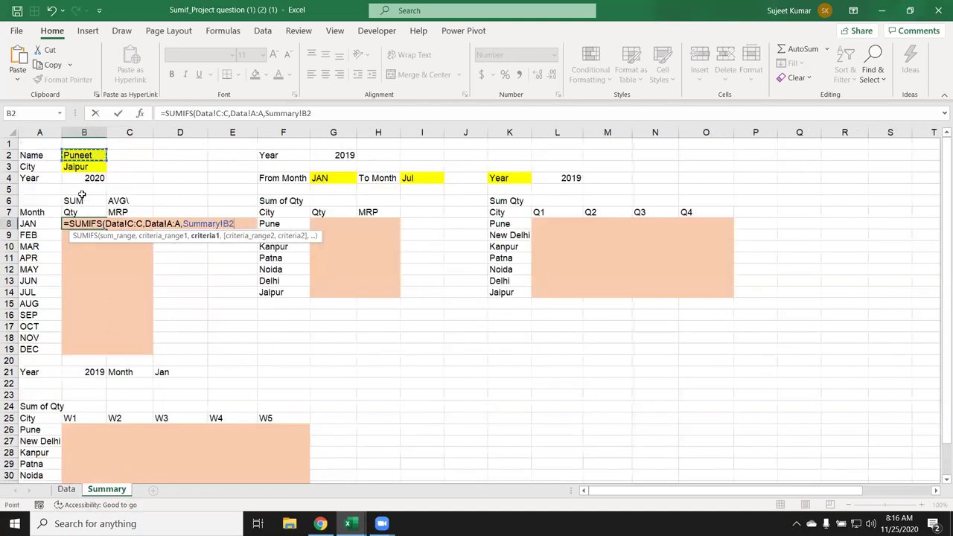
text(,)
- Add the City criterion matching Summary B3, then begin a Data!E:E date criterion
click(65, 489)
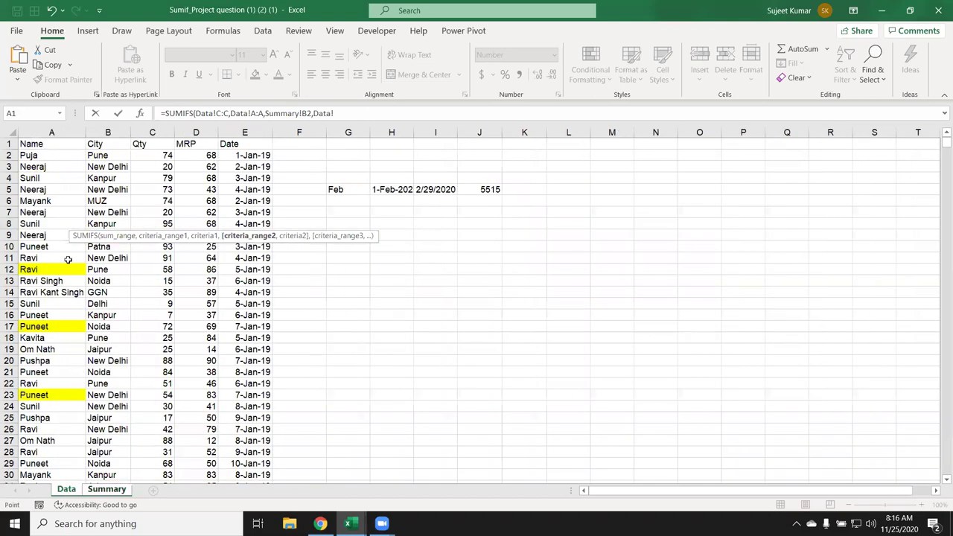
click(107, 132)
text(,)
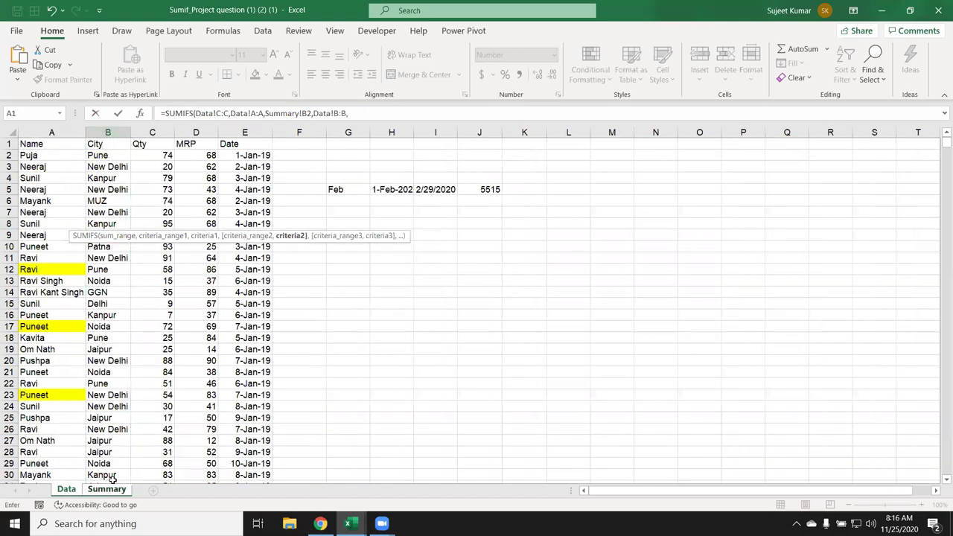
click(111, 490)
click(78, 167)
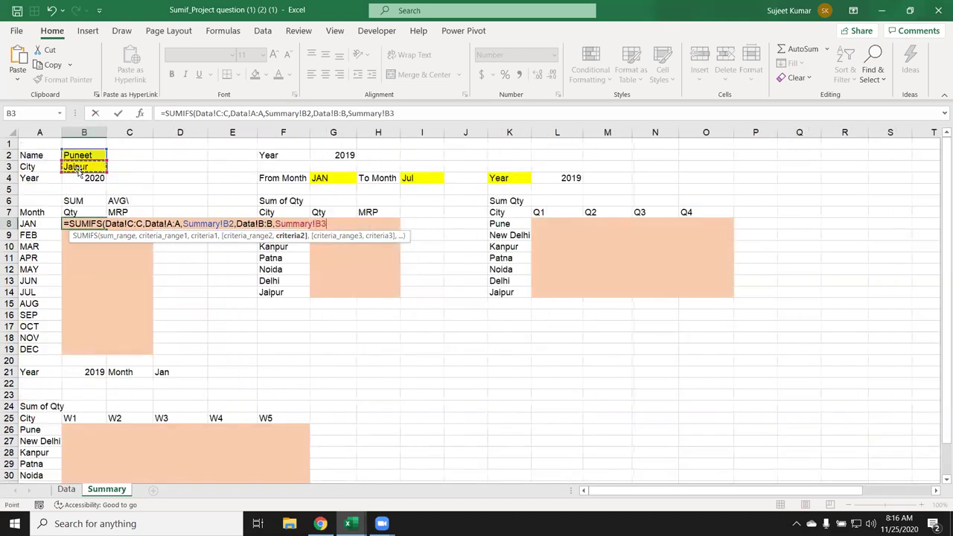
text(,)
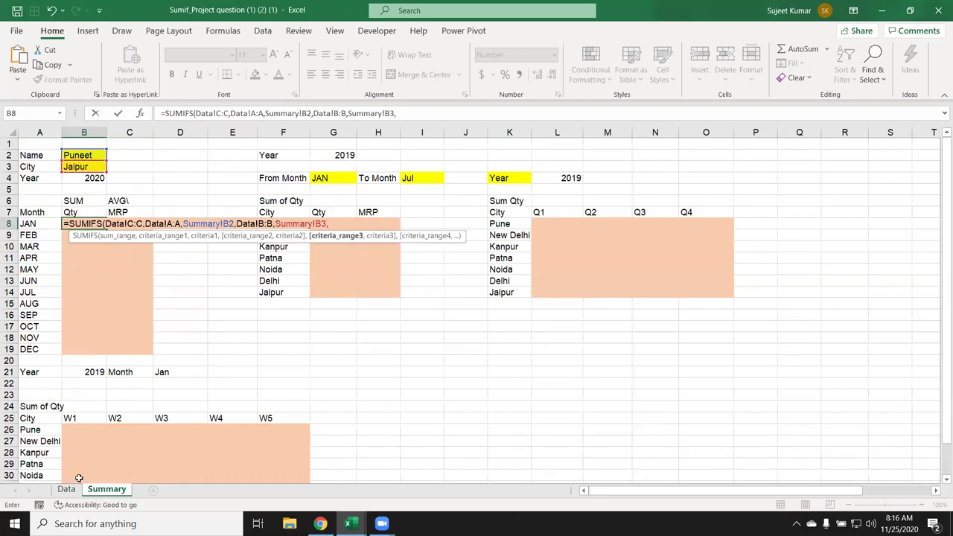
click(67, 489)
click(244, 132)
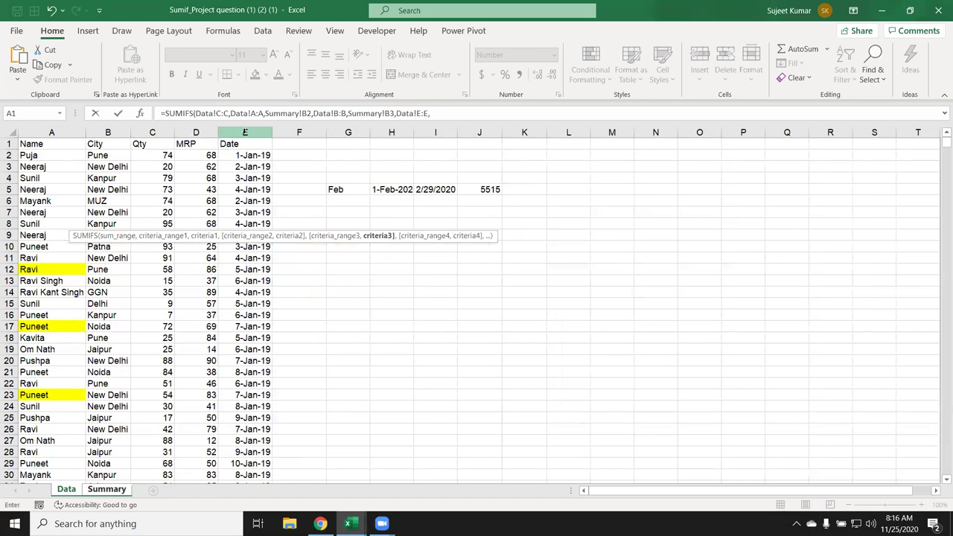
text(")
key(Return)
- Dismiss Excel's correction prompts and add the ">="&Summary!D8 start-date criterion
key(Escape)
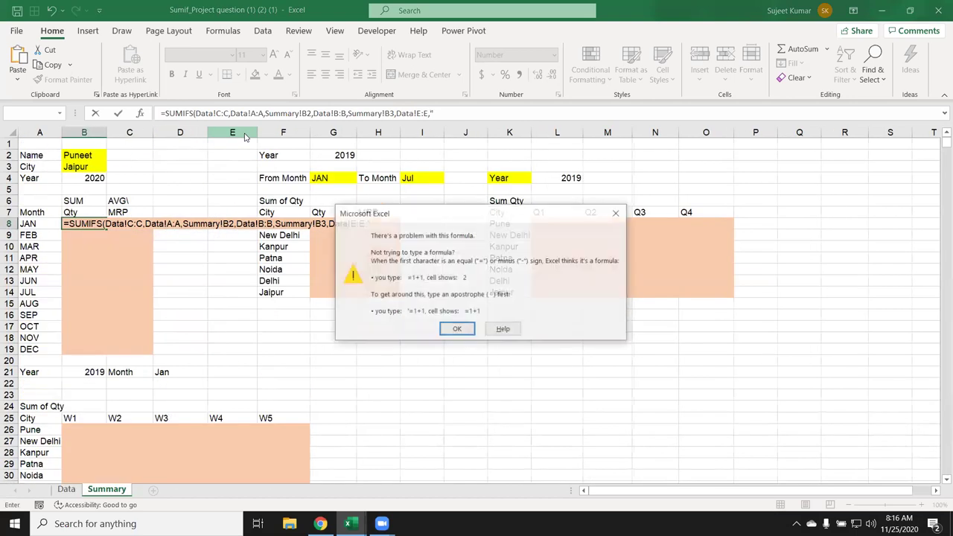
key(Return)
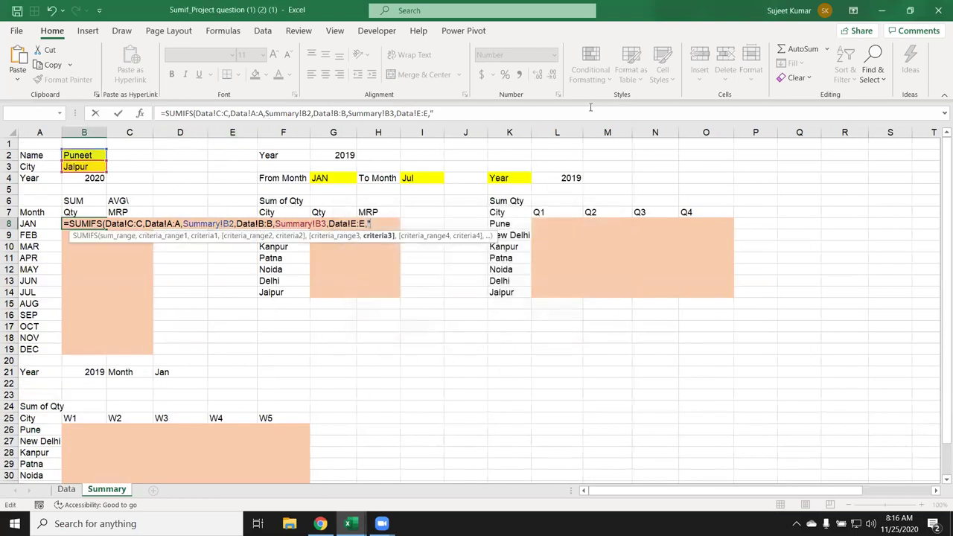
click(532, 110)
text(=)
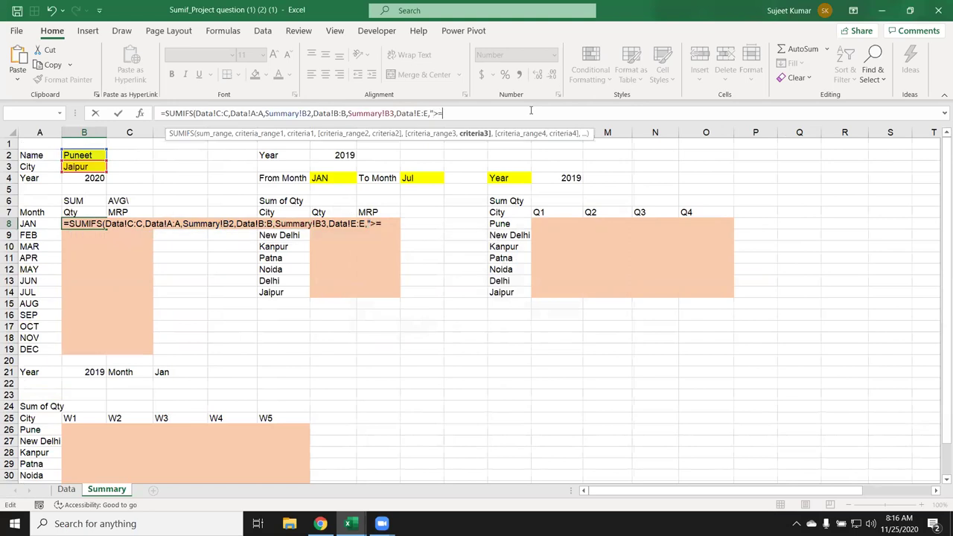
text("&)
click(187, 208)
key(Down)
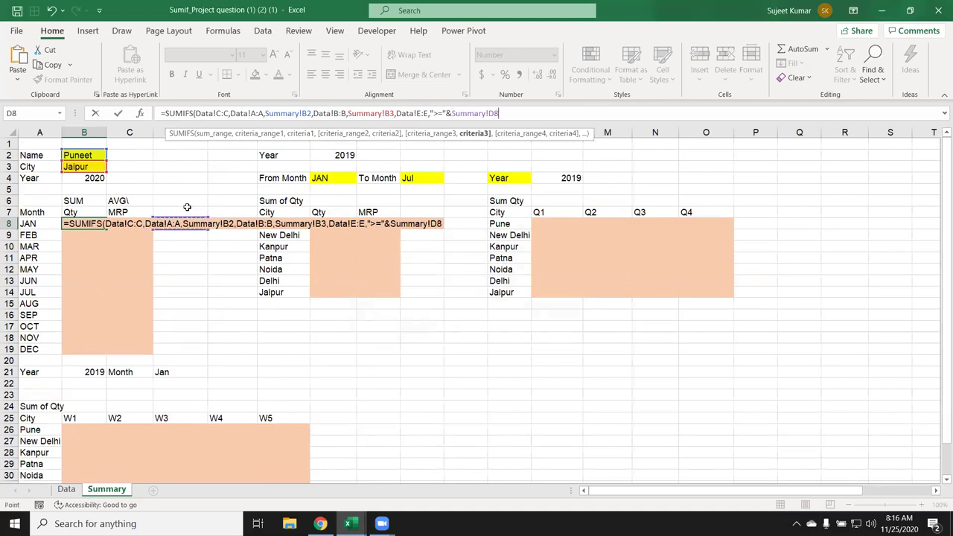
text(,)
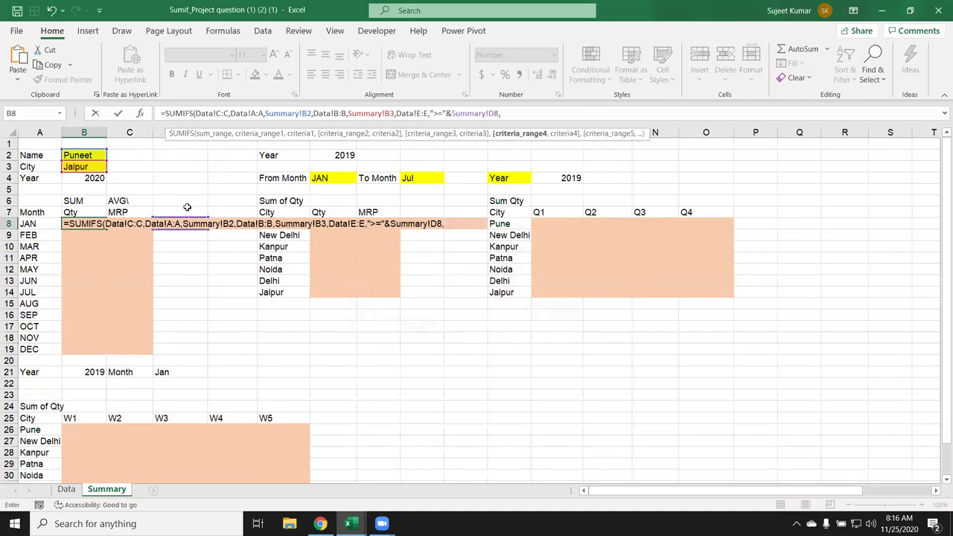
- Add Data!E:E with the "<="&Summary!E8 end-date criterion and commit the formula
click(66, 490)
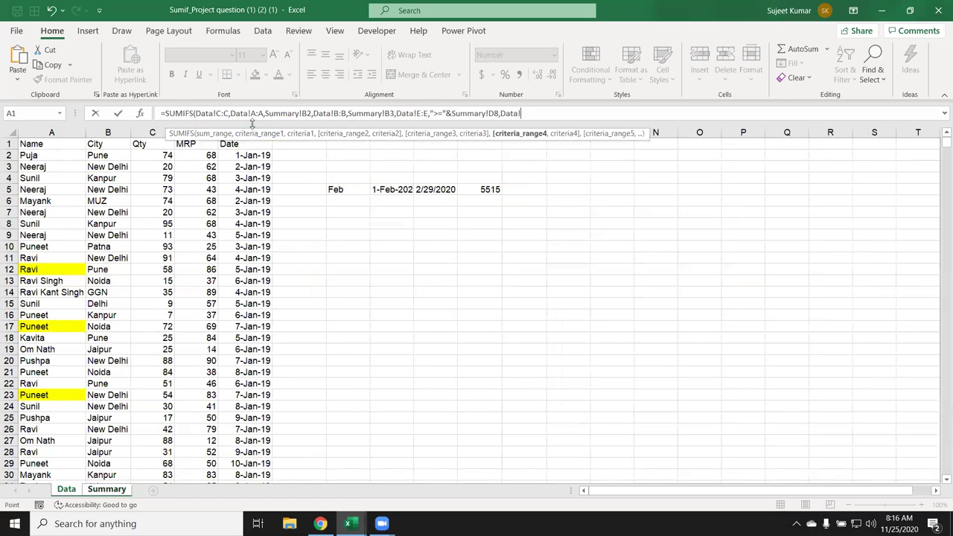
click(253, 126)
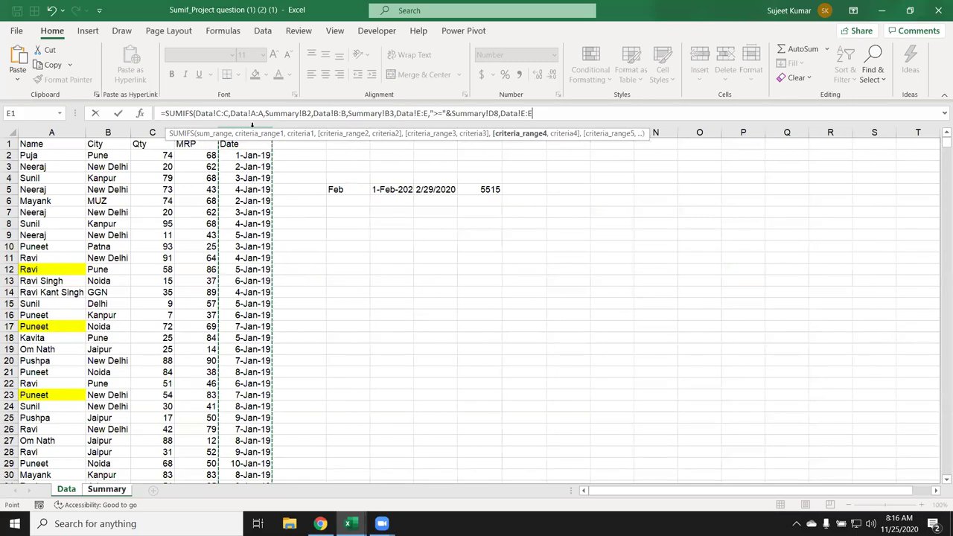
text(,"<="&)
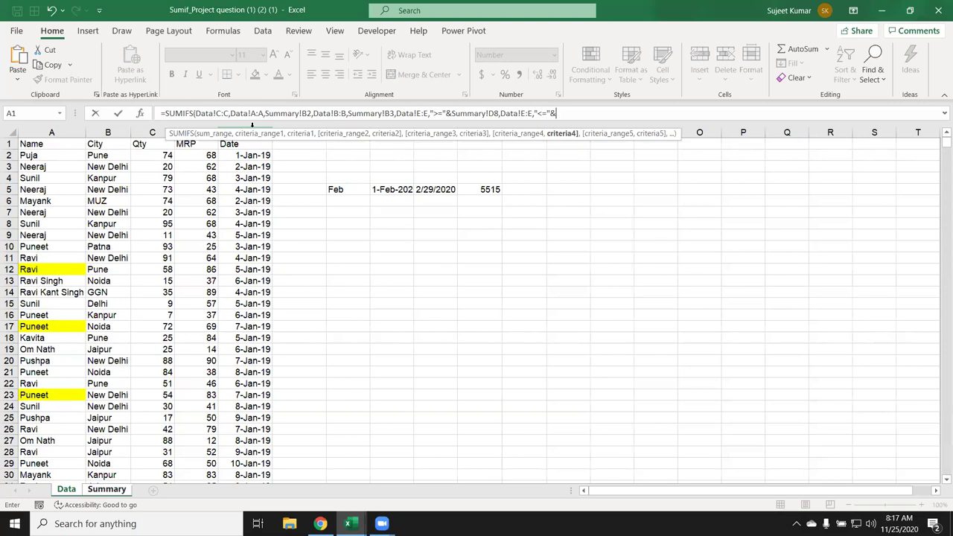
click(112, 490)
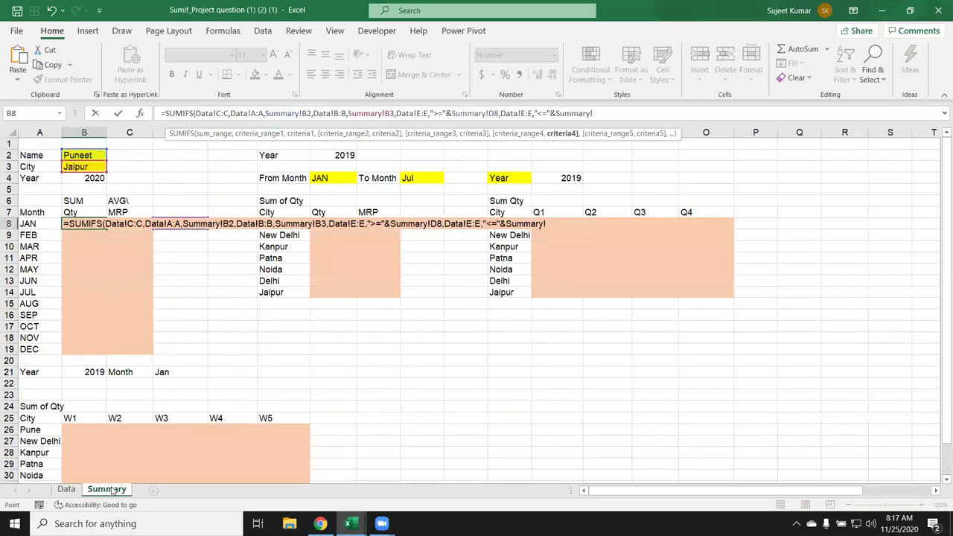
click(232, 210)
key(Down)
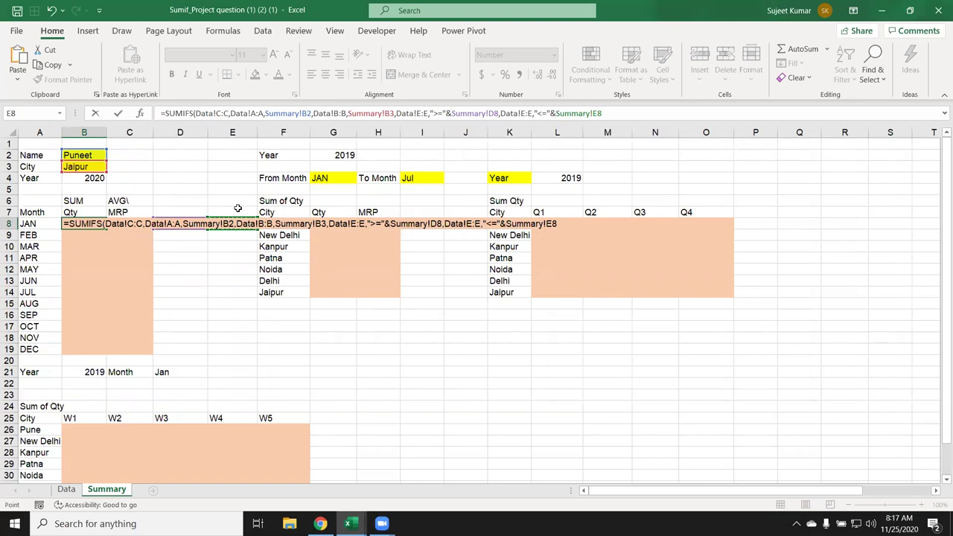
key(Return)
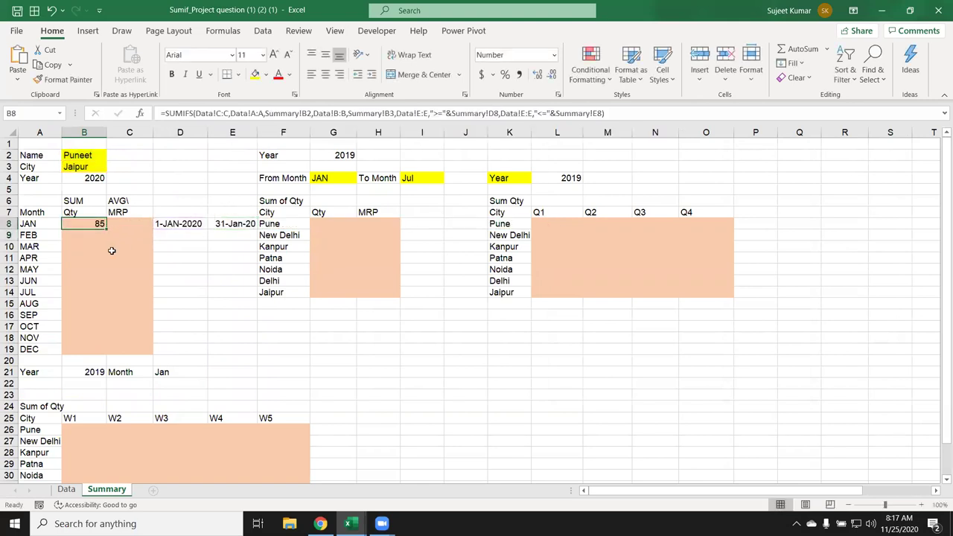
click(82, 178)
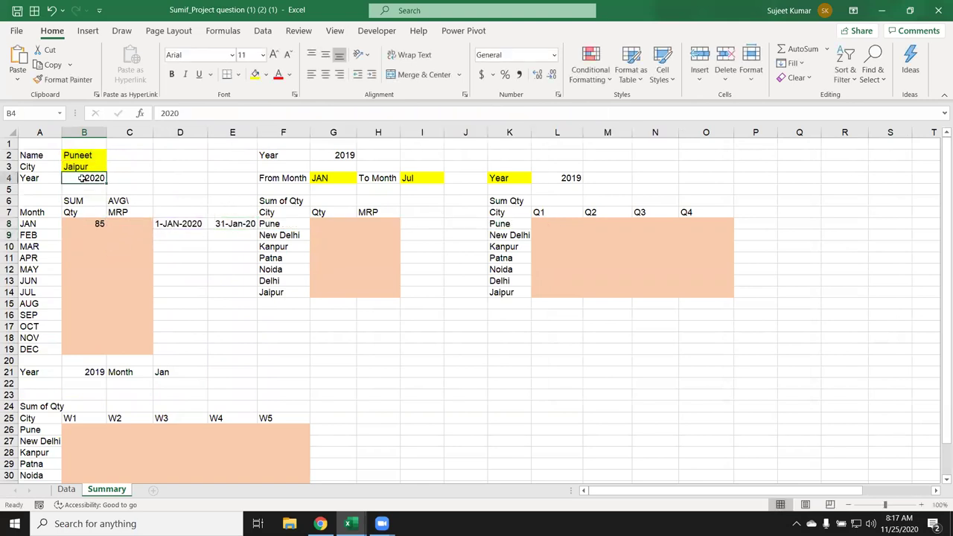
text(2019)
key(Return)
key(Up)
text(20)
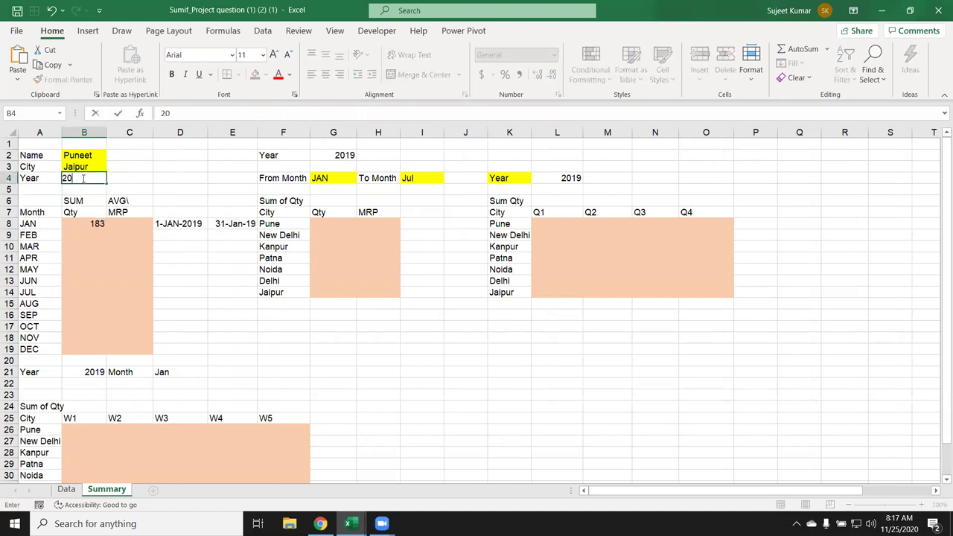
key(Return)
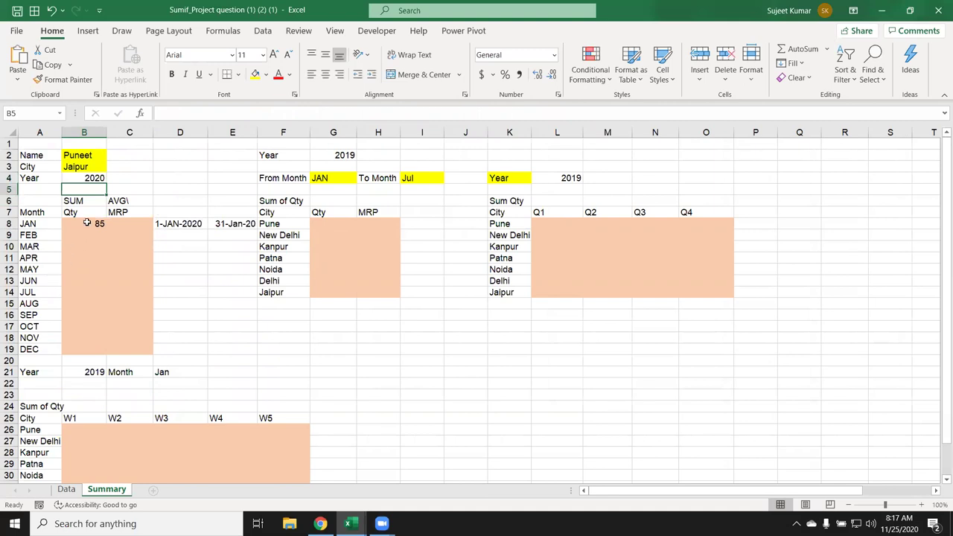
click(86, 224)
click(216, 224)
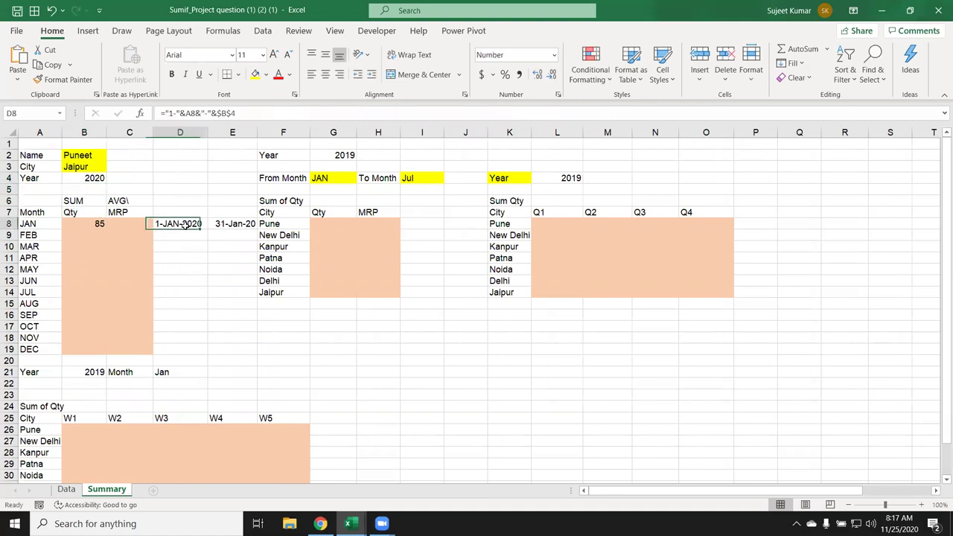
click(196, 225)
drag(163, 114, 248, 121)
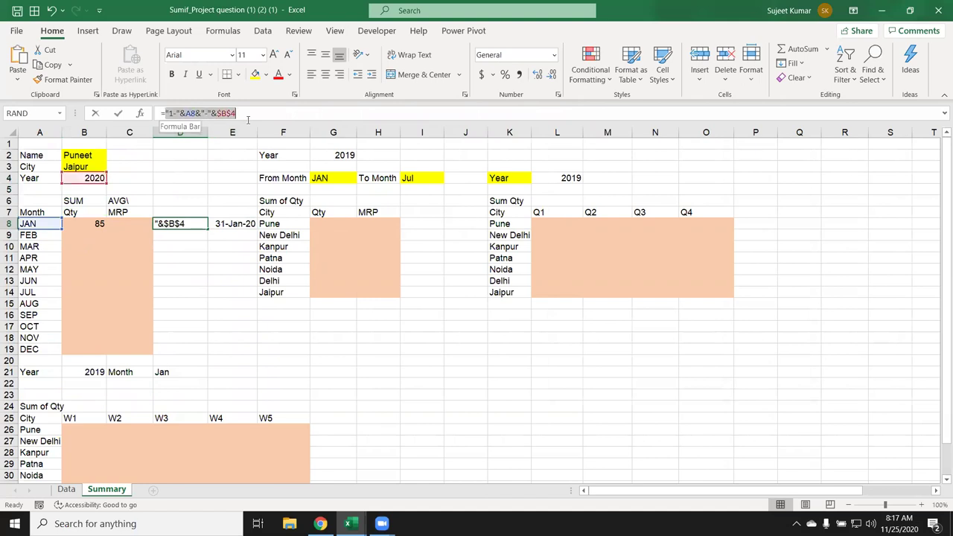
key(Escape)
click(87, 223)
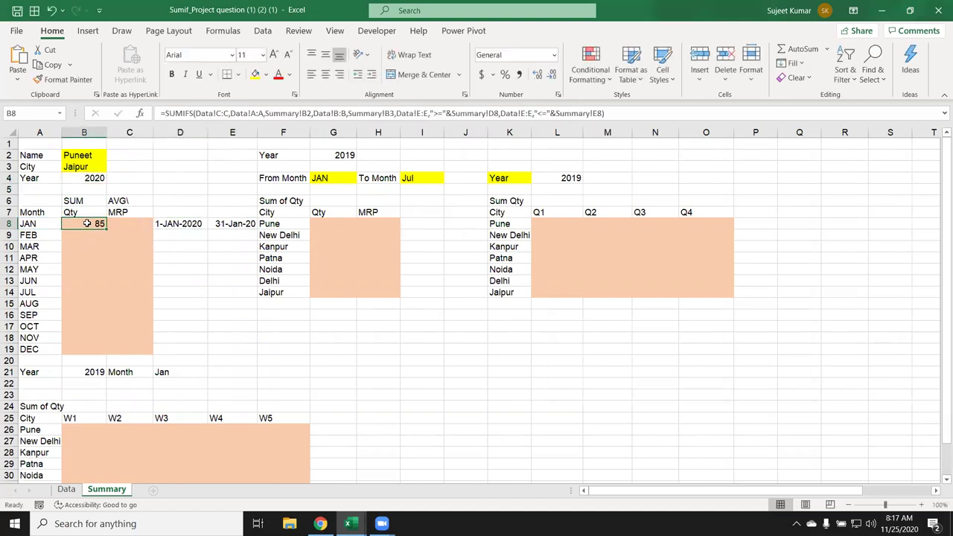
double_click(90, 223)
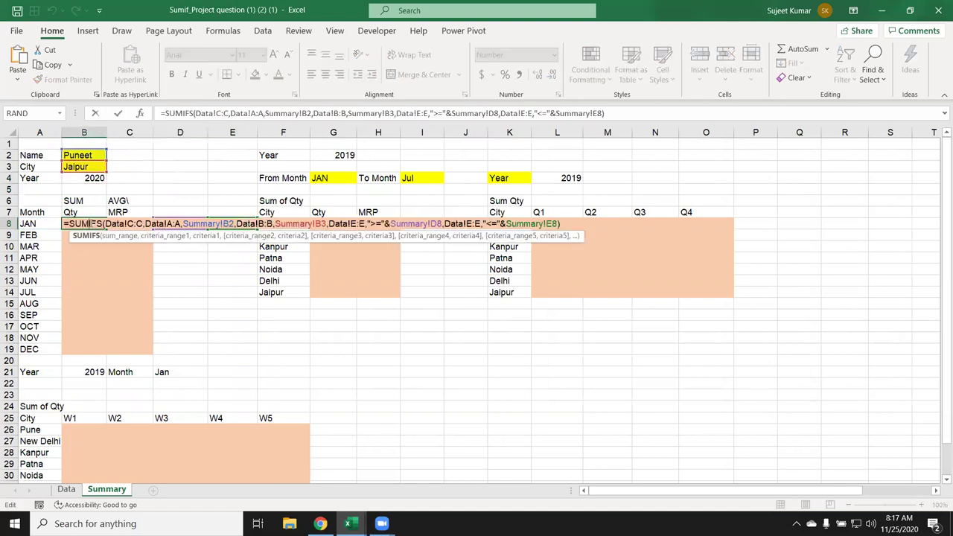
- Replace B8's start-date reference with the inline date "1-"&A8&"-"&$B$4
click(444, 223)
key(BackSpace)
key(BackSpace)
key(BackSpace)
key(BackSpace)
key(BackSpace)
key(BackSpace)
key(BackSpace)
key(BackSpace)
key(BackSpace)
key(BackSpace)
key(BackSpace)
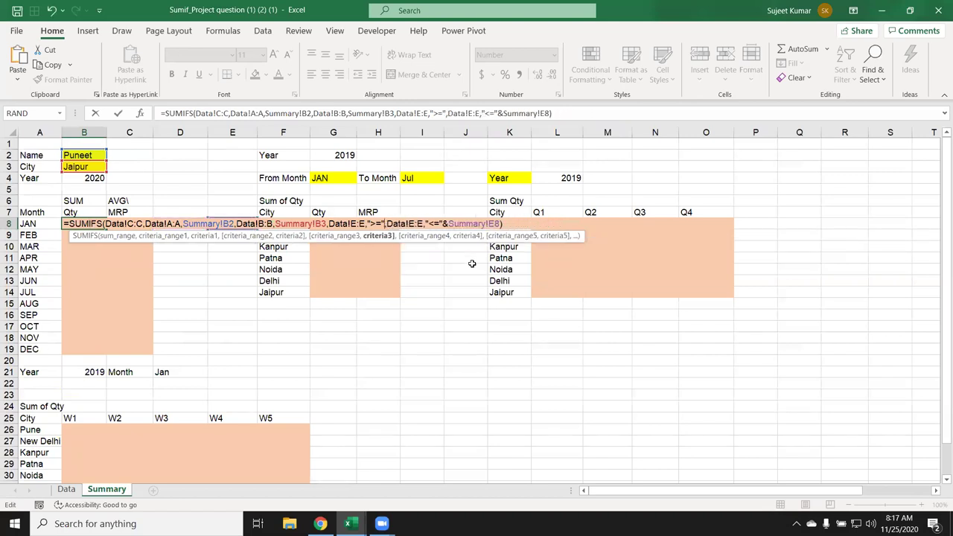
text(&)
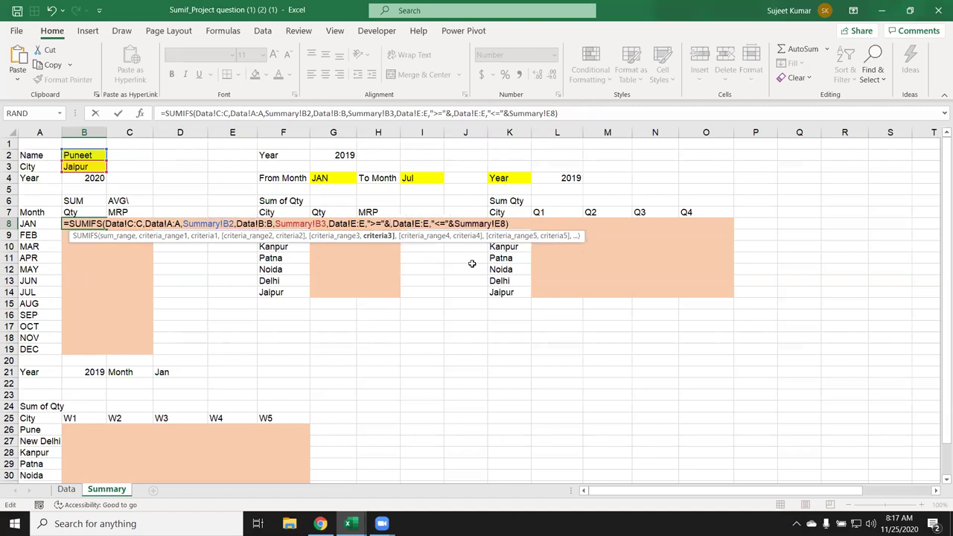
text(())
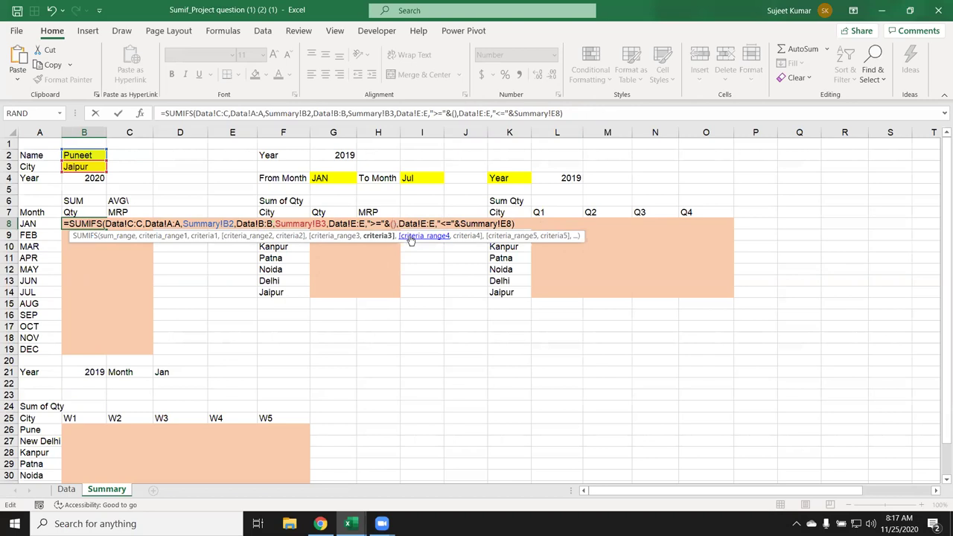
text("1-"&A8&"-"&$B$4)
key(Return)
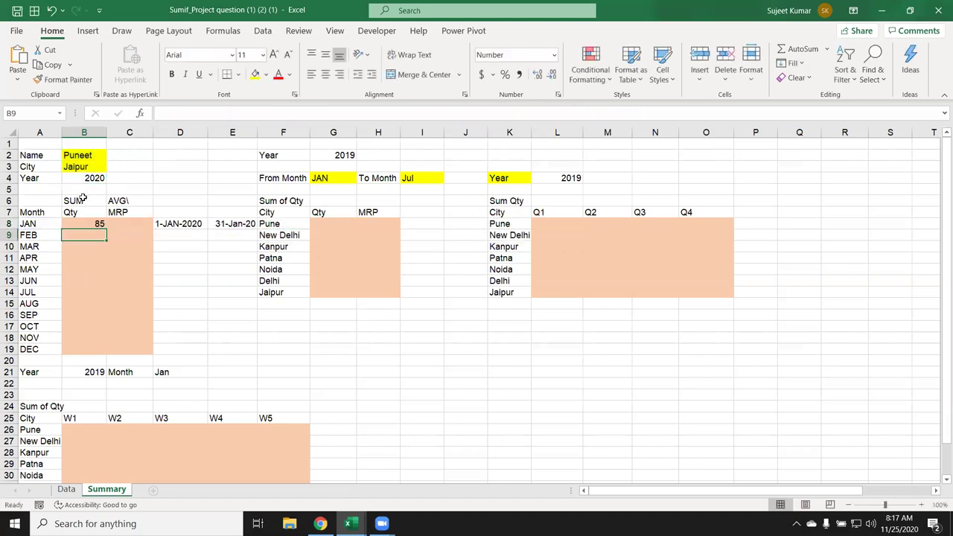
- Replace B8's end-date reference with inline EOMONTH("1-"&A8&"-"&$B$4,0)
double_click(225, 223)
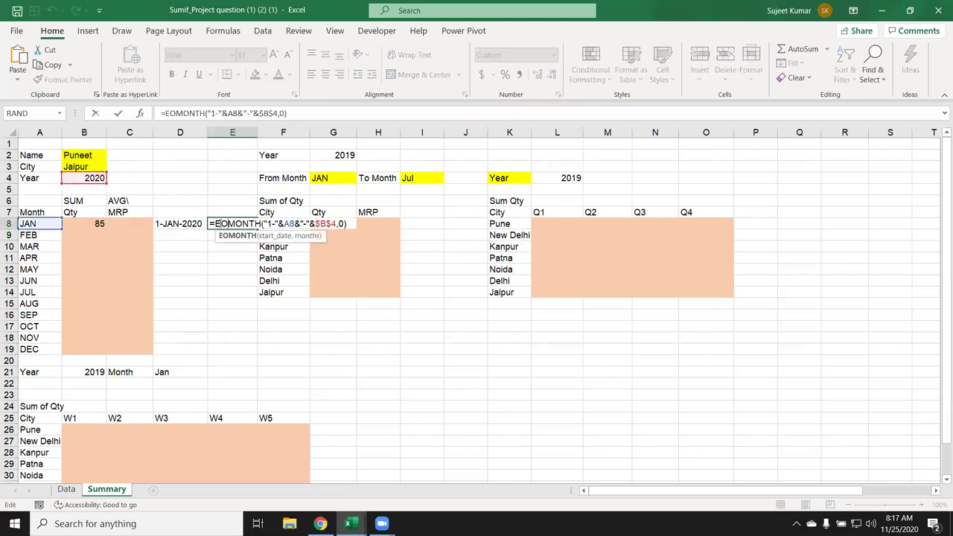
drag(248, 224, 356, 225)
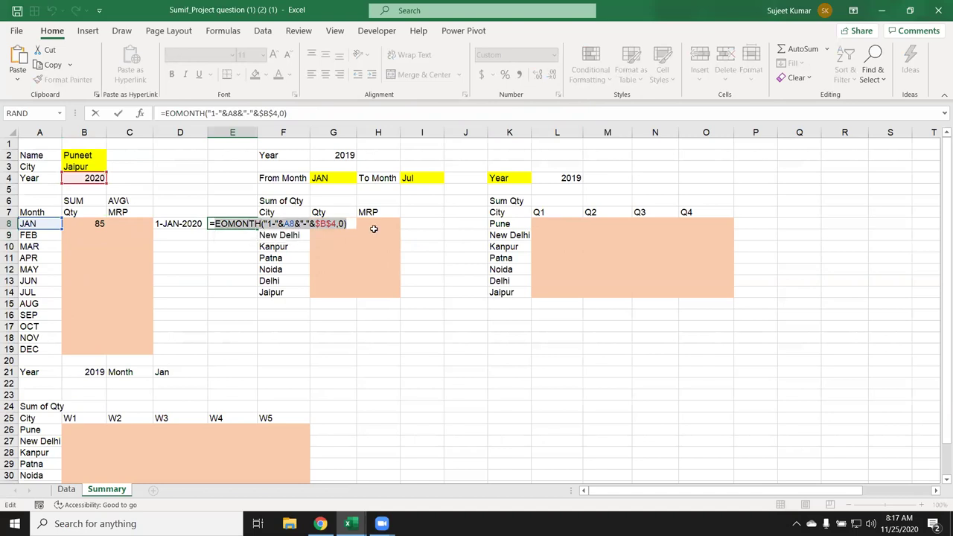
key(ctrl+c)
key(Escape)
click(92, 223)
key(Up)
key(Up)
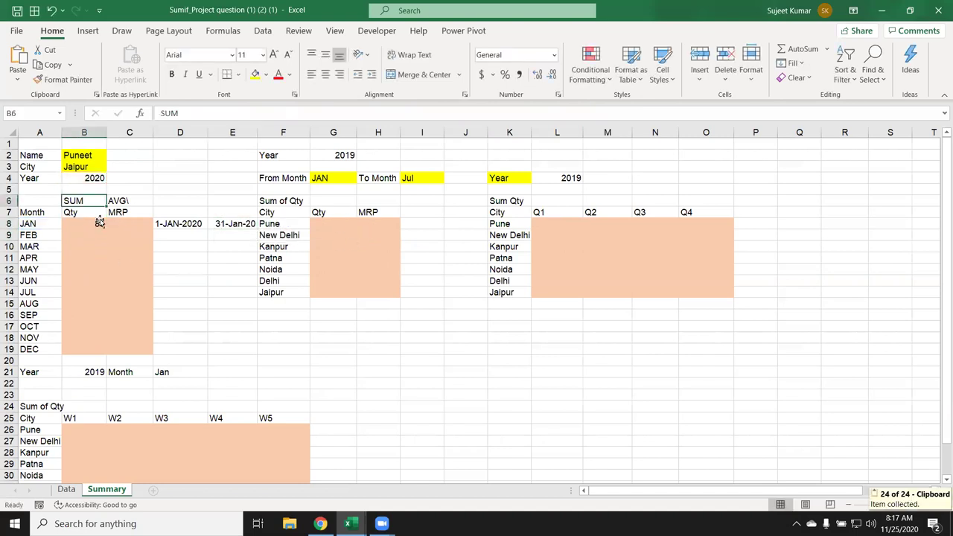
click(98, 225)
double_click(97, 225)
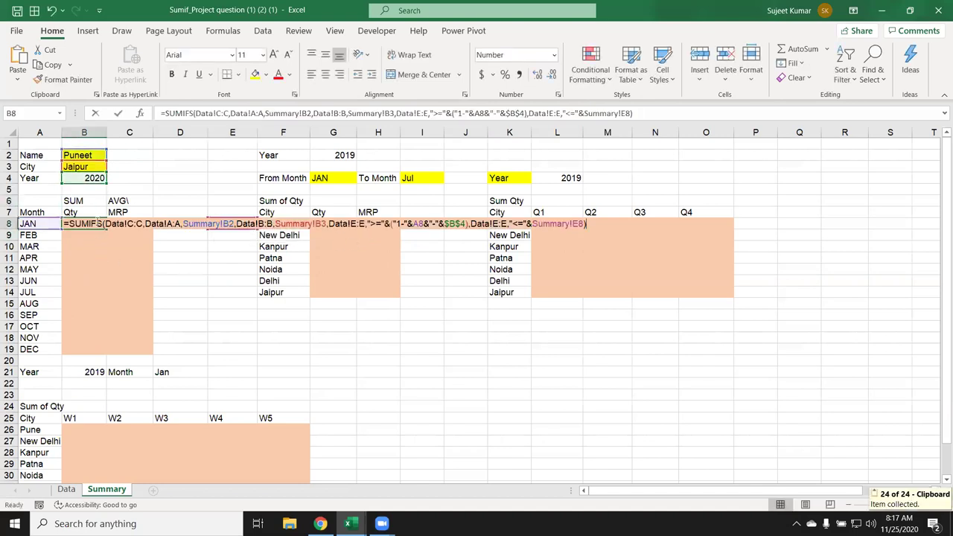
click(585, 228)
key(BackSpace)
key(BackSpace)
key(BackSpace)
key(BackSpace)
key(BackSpace)
key(BackSpace)
key(BackSpace)
key(BackSpace)
key(BackSpace)
key(BackSpace)
text(),Data!)
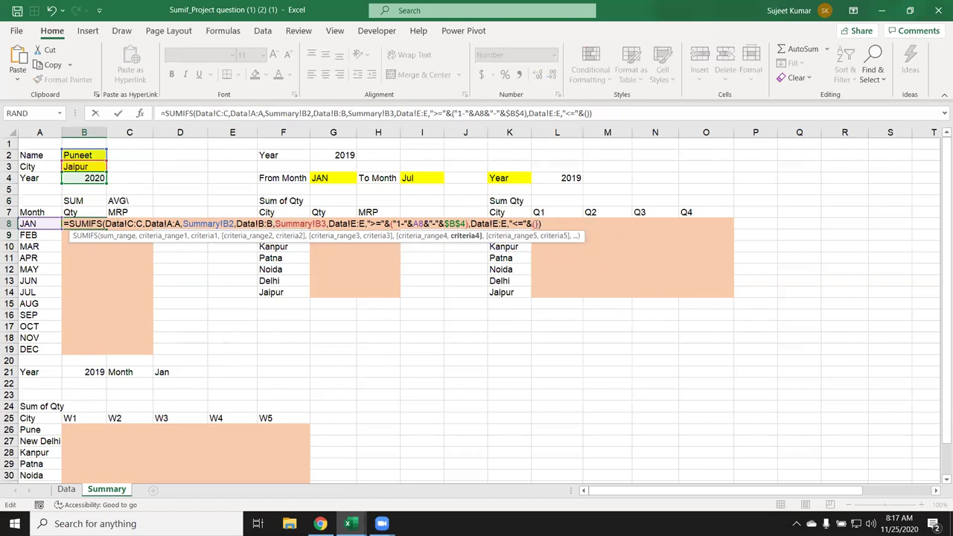
text(E:E,"<="&(EOMONTH("1-"&A8&"-"&$B$4,0))
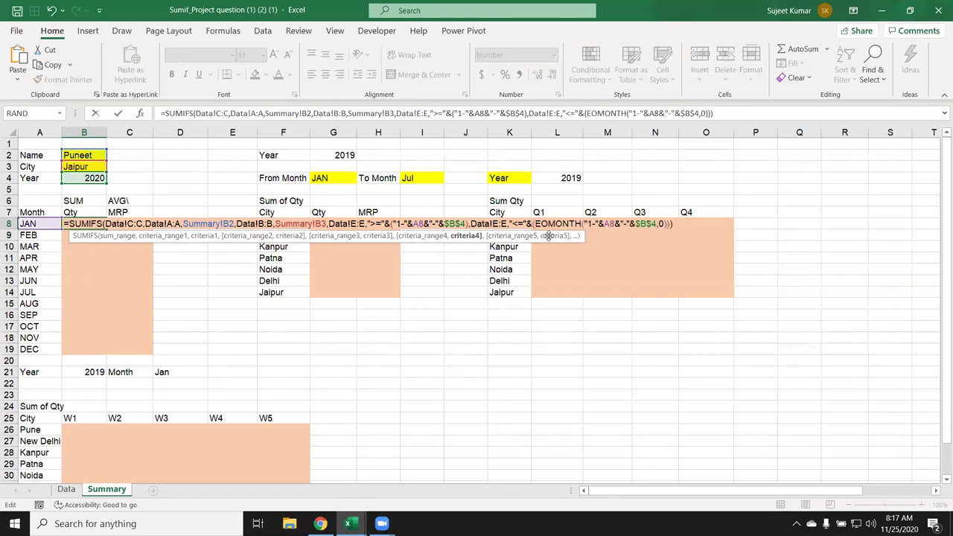
key(Return)
- Lock B8's name and city criteria as absolute $B$2 and $B$3
double_click(91, 223)
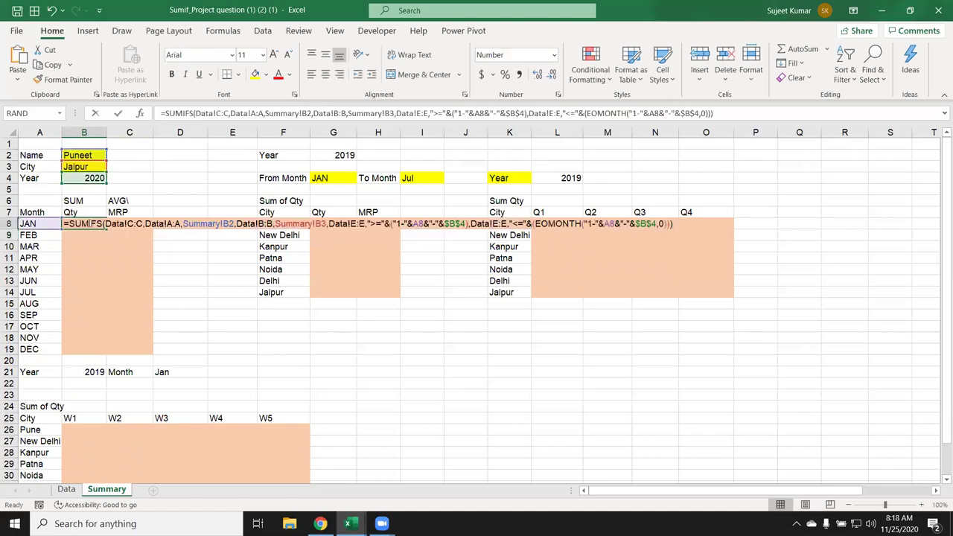
click(179, 226)
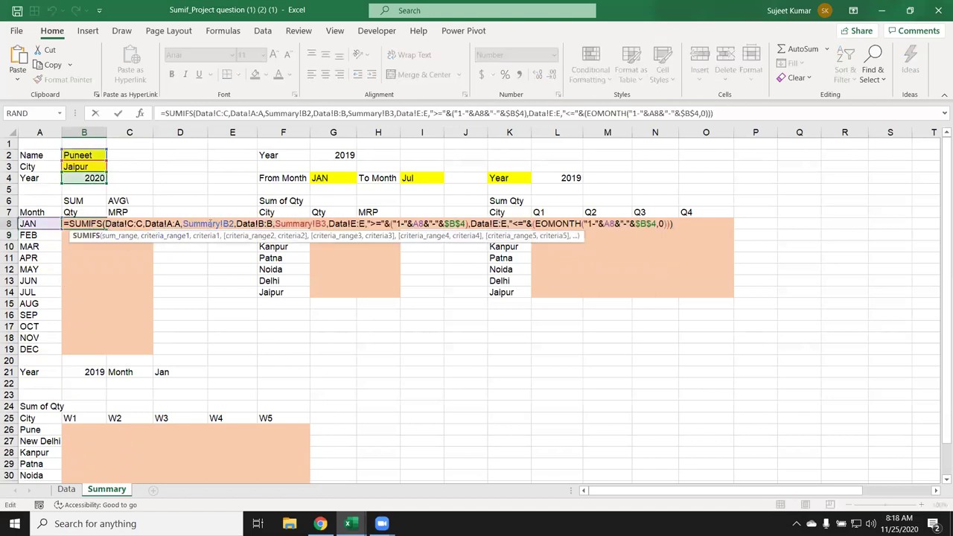
click(230, 223)
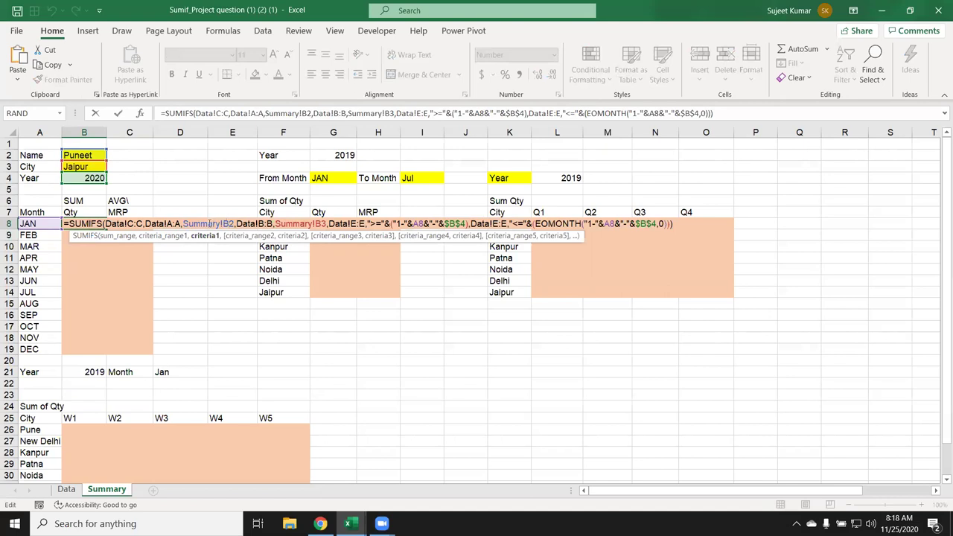
key(F4)
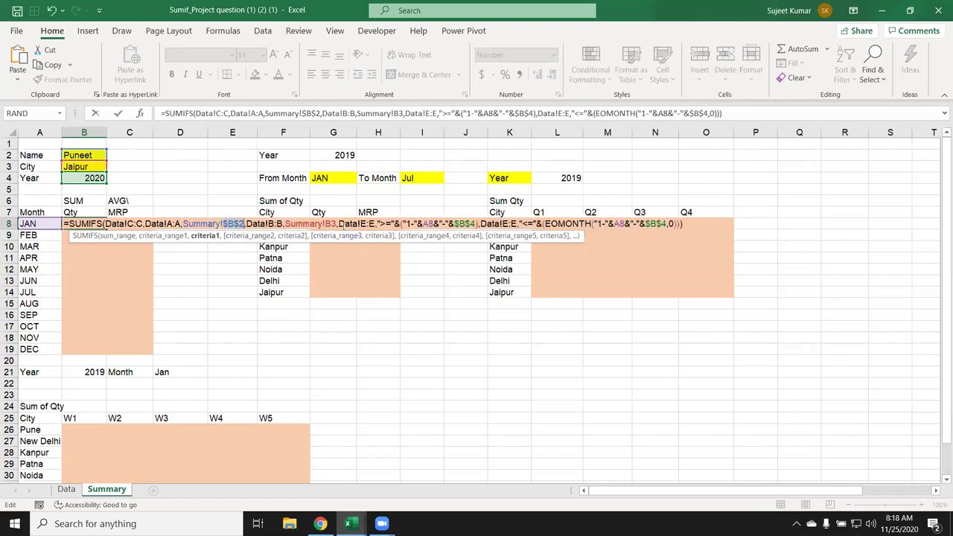
click(330, 224)
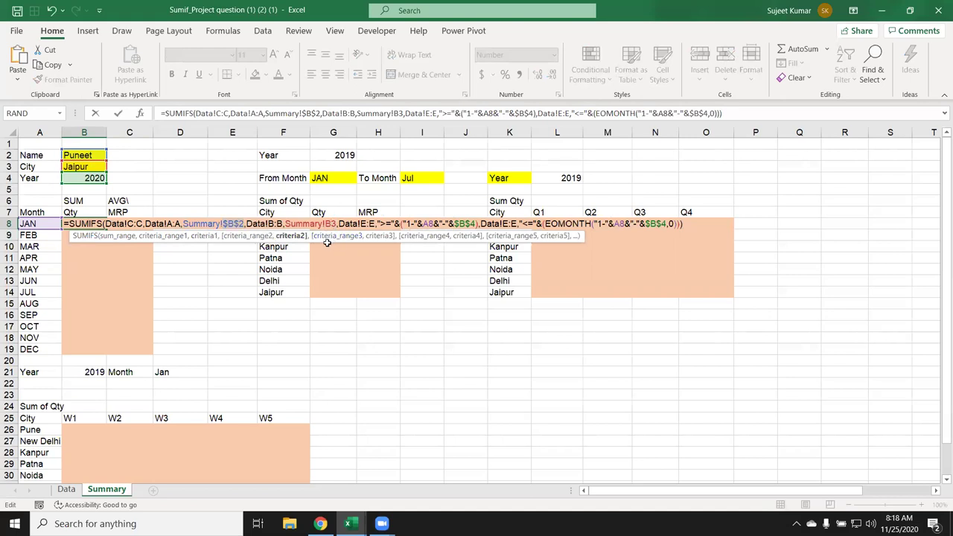
key(F4)
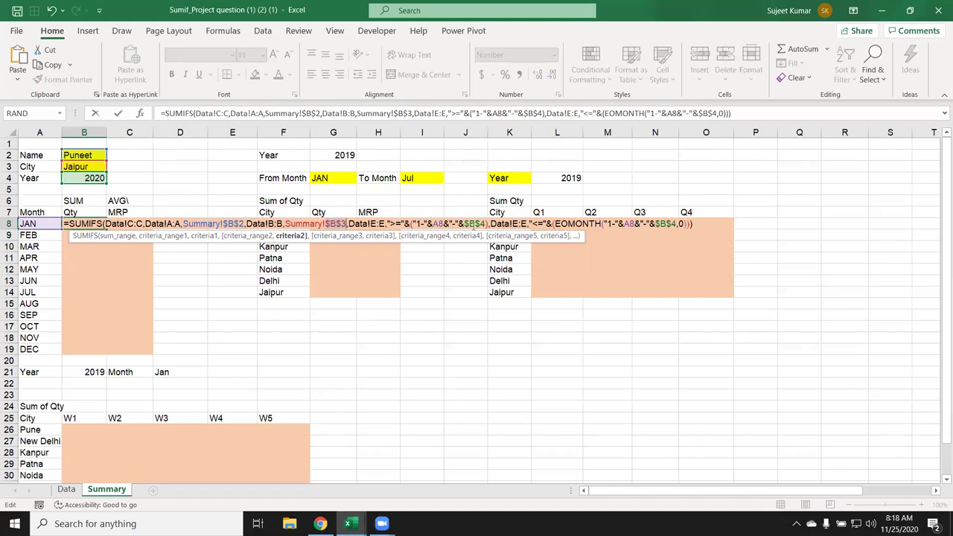
- Commit B8's SUMIFS quantity formula and fill it down through DEC in B19
key(Return)
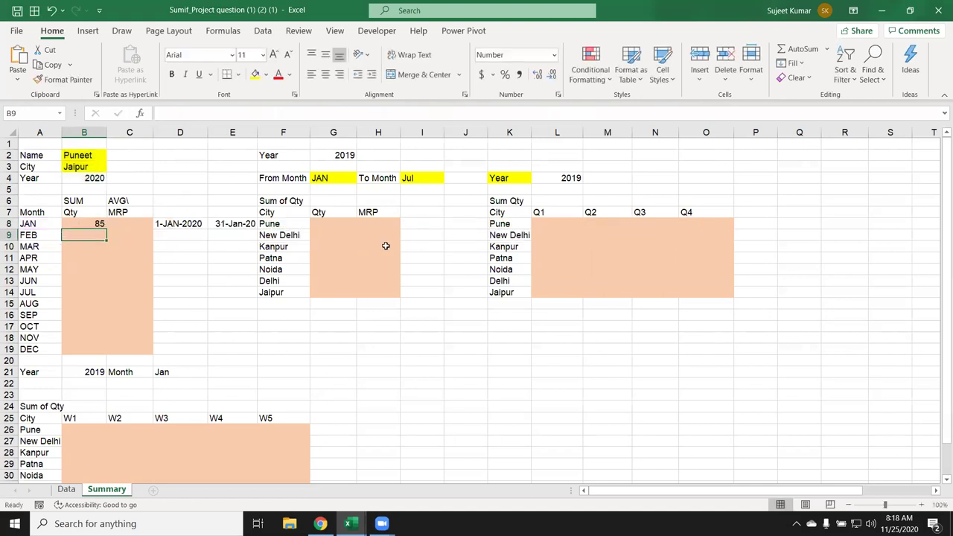
click(83, 224)
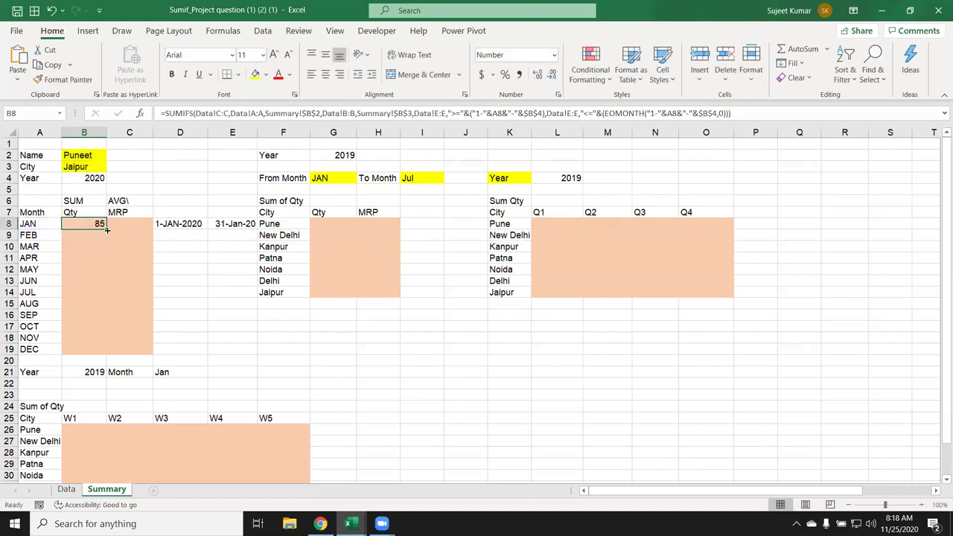
double_click(106, 230)
- Copy B8's SUMIFS formula text and paste it into C8
click(96, 226)
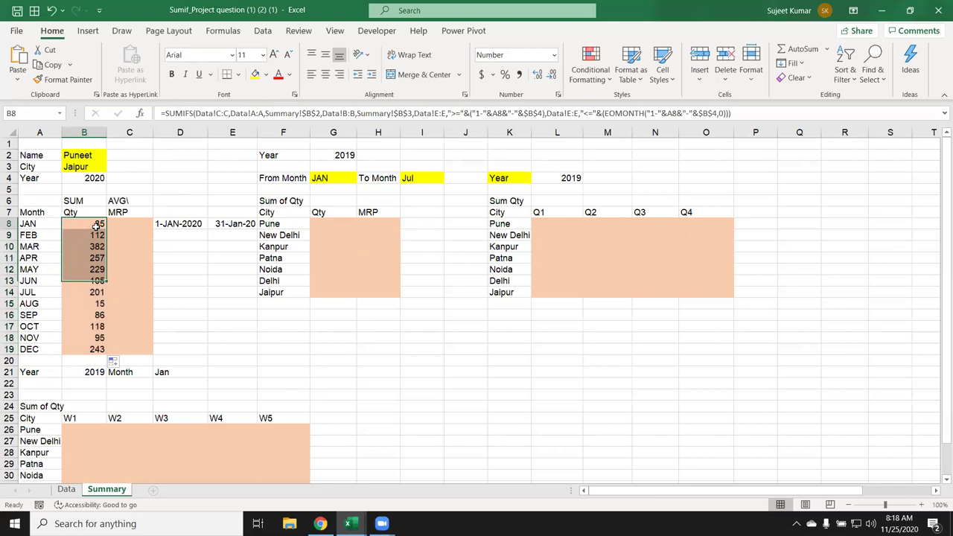
drag(791, 112, 7, 133)
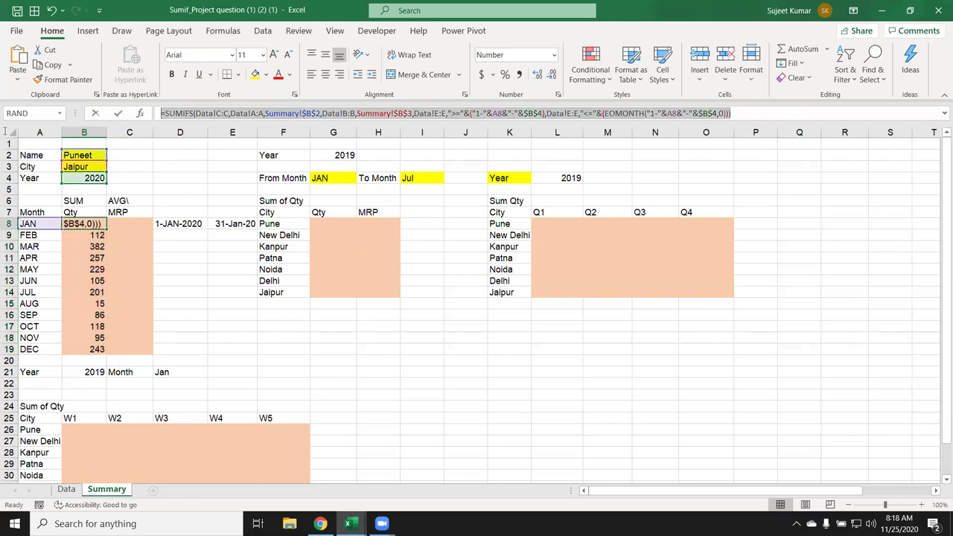
key(ctrl+c)
key(Escape)
click(122, 213)
click(134, 223)
key(ctrl+v)
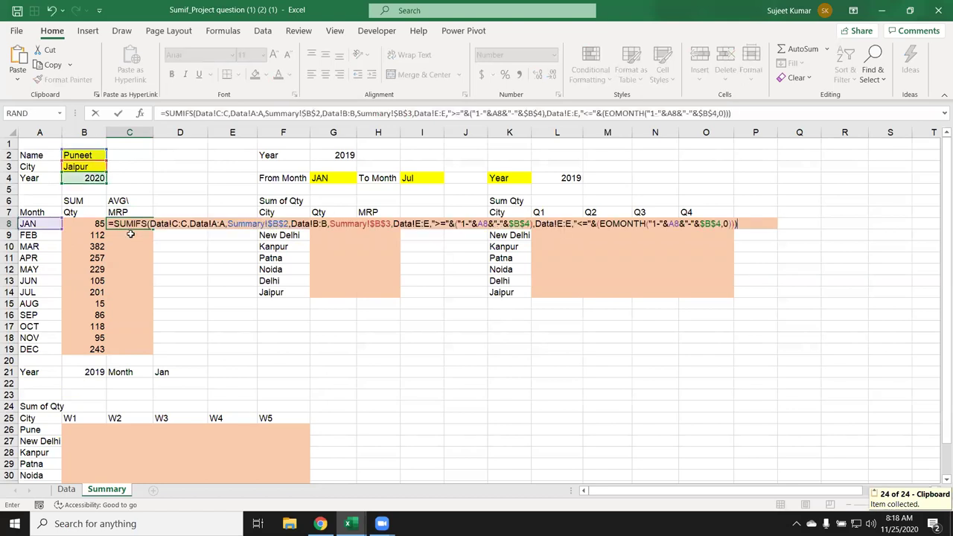
click(129, 227)
- Change C8's function to AVERAGEIFS and fill the averages down to C19 (28 for JAN to 49 for DEC)
click(130, 234)
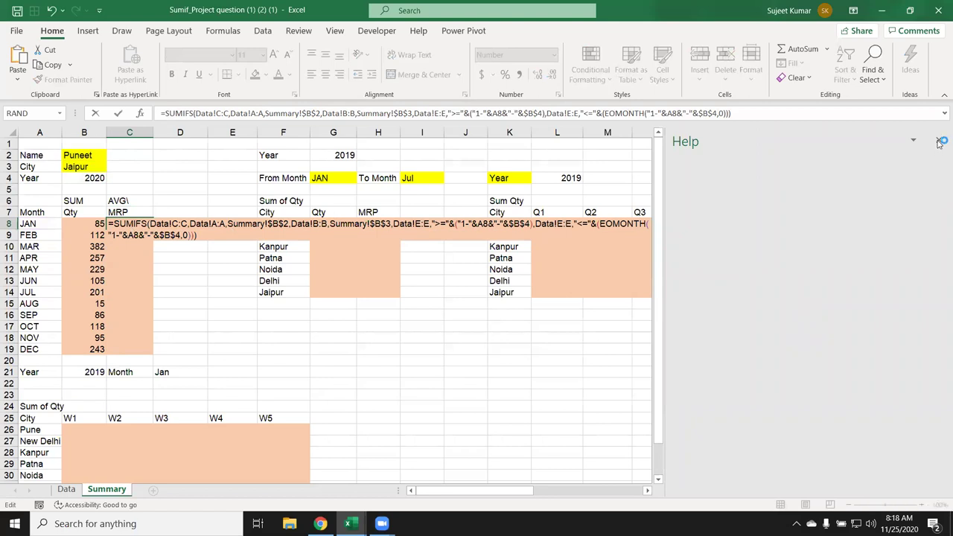
click(939, 142)
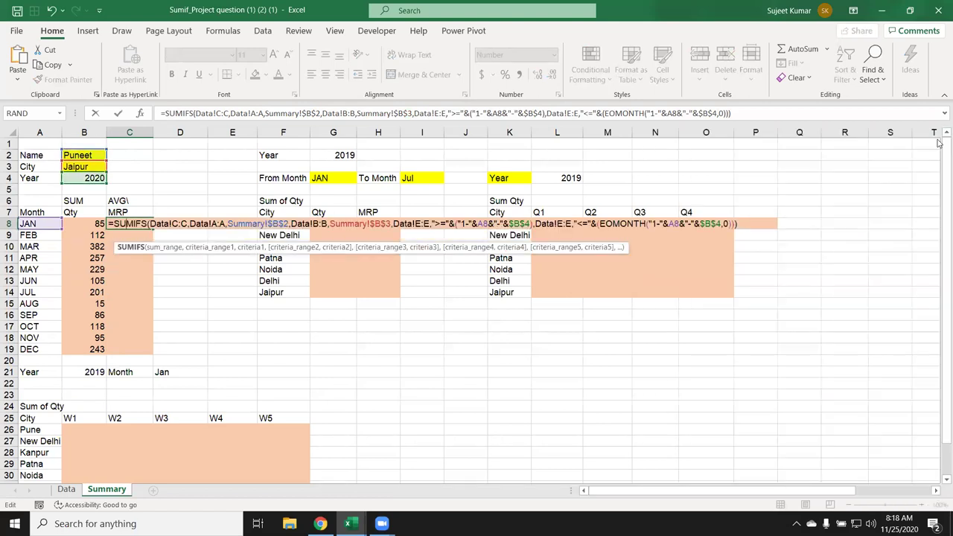
double_click(131, 224)
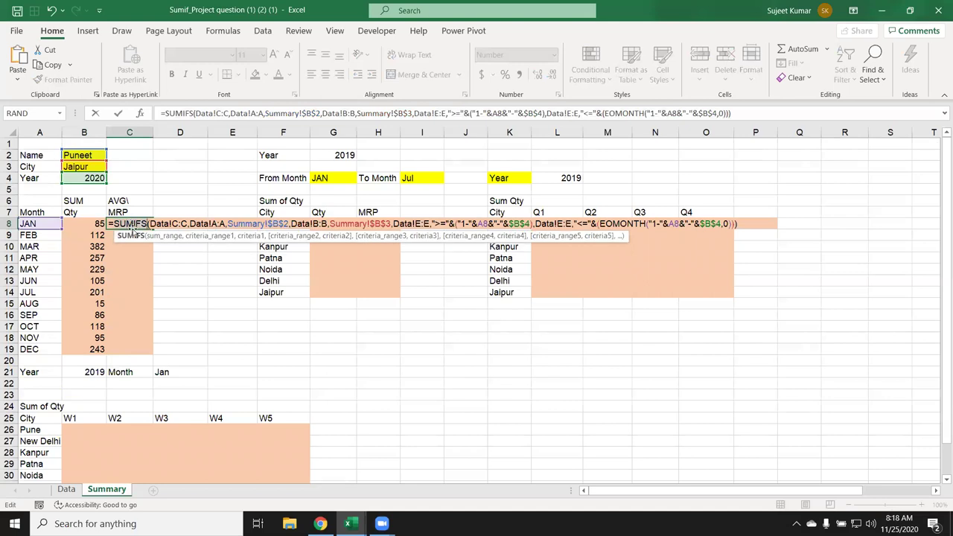
text(avg)
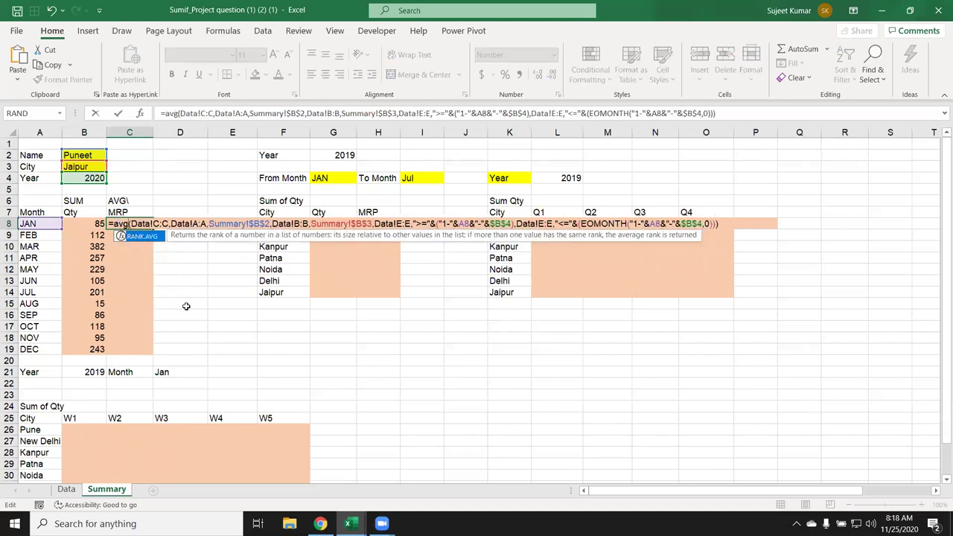
key(BackSpace)
key(Down)
key(Down)
key(Down)
key(Down)
key(Tab)
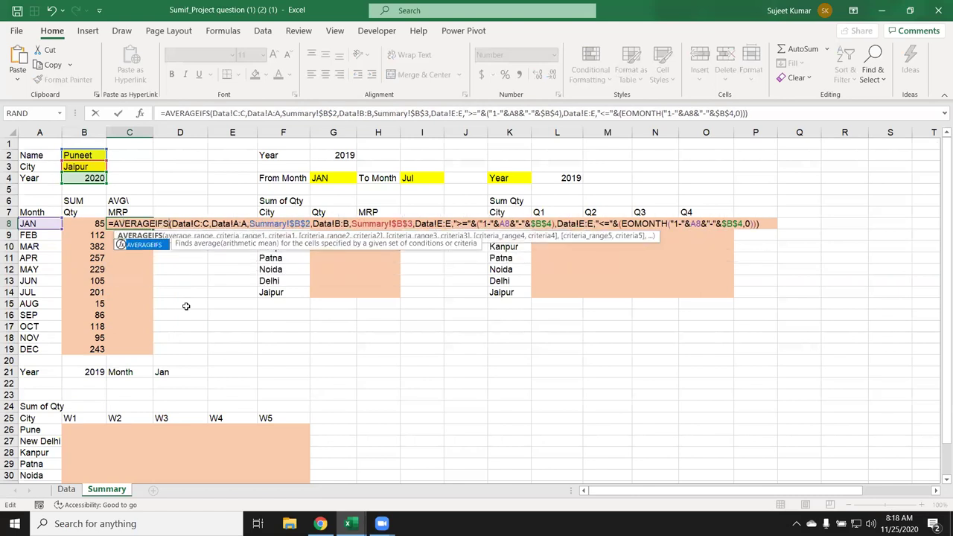
key(ctrl+Return)
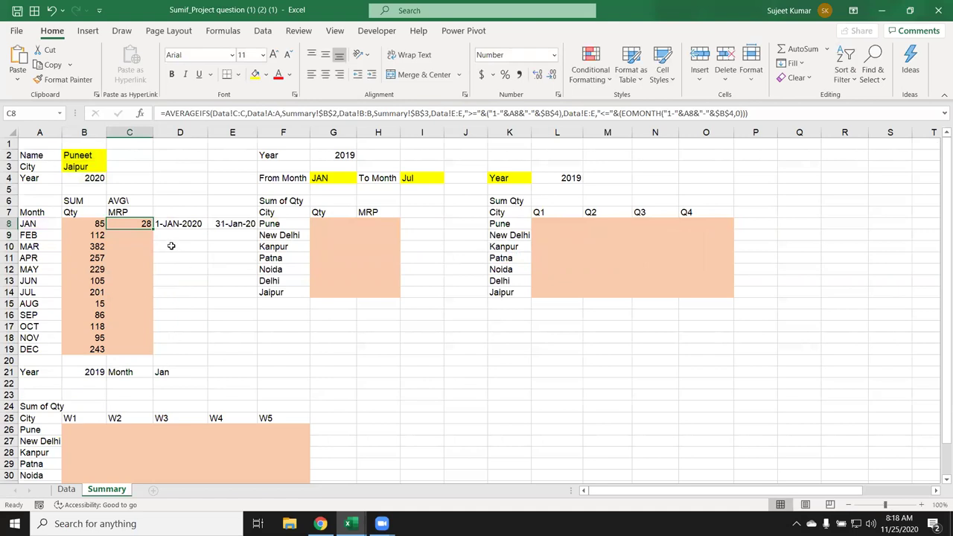
double_click(155, 229)
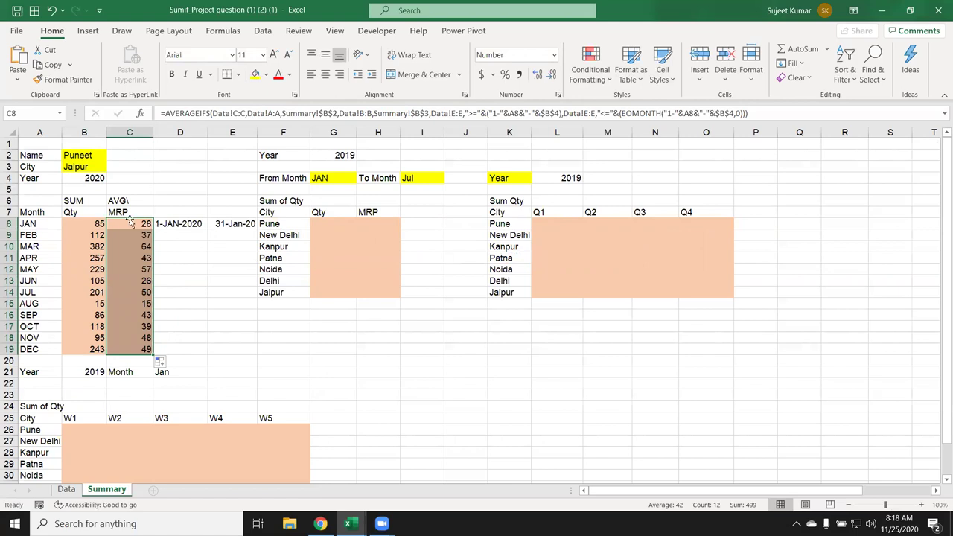
click(85, 179)
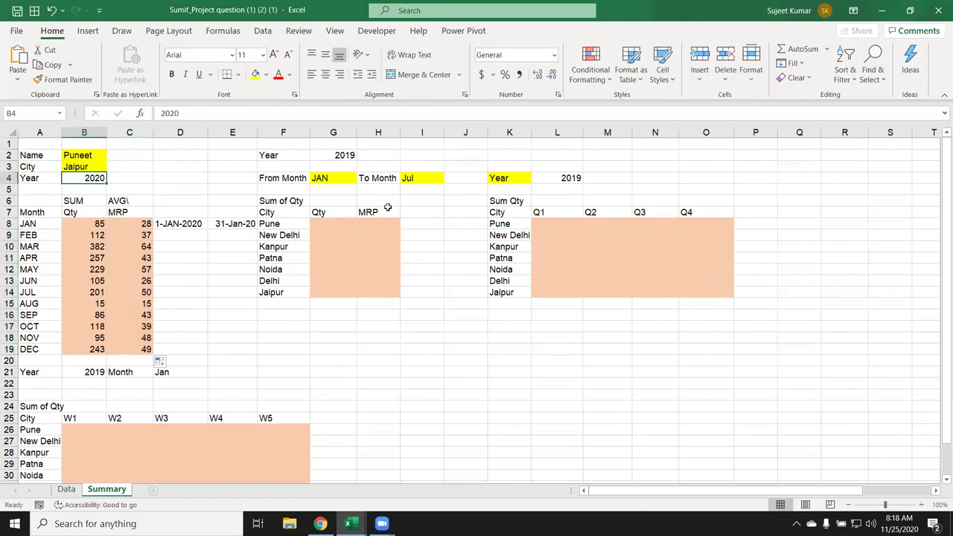
- Review the criterion cells B2 and B4 and the monthly table A7:C19
click(83, 158)
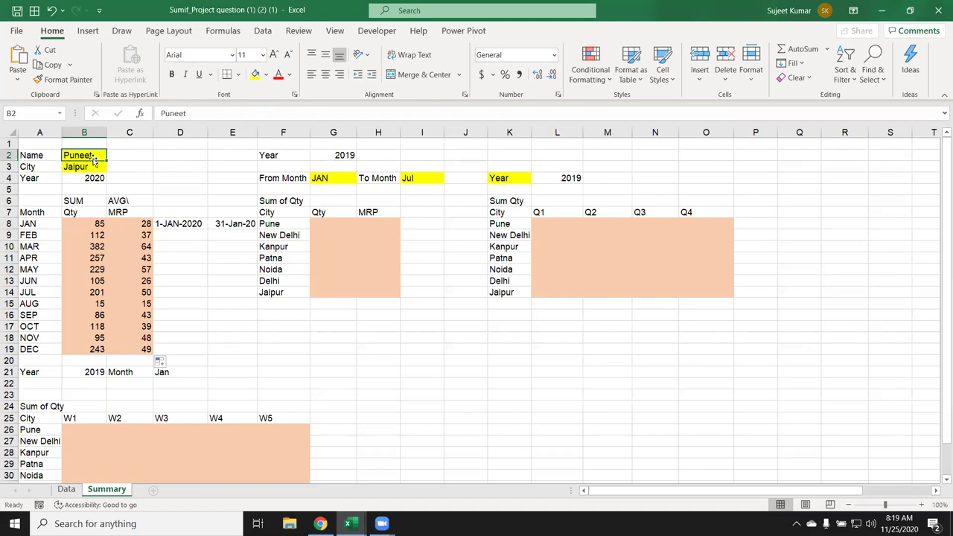
click(95, 179)
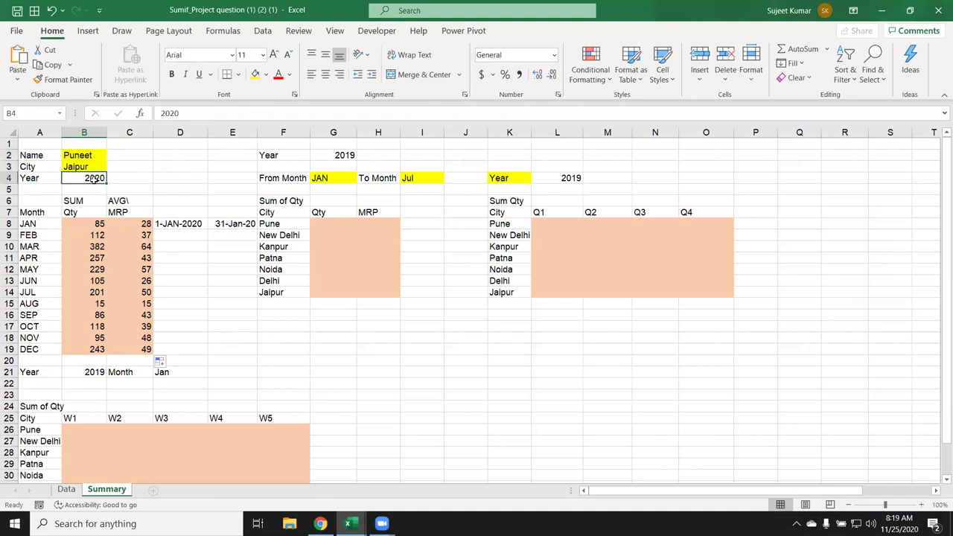
mouse_move(34, 214)
mouse_down()
mouse_move(131, 334)
mouse_move(130, 347)
mouse_up()
scroll(493, 281, down, 2)
scroll(493, 281, down, 2)
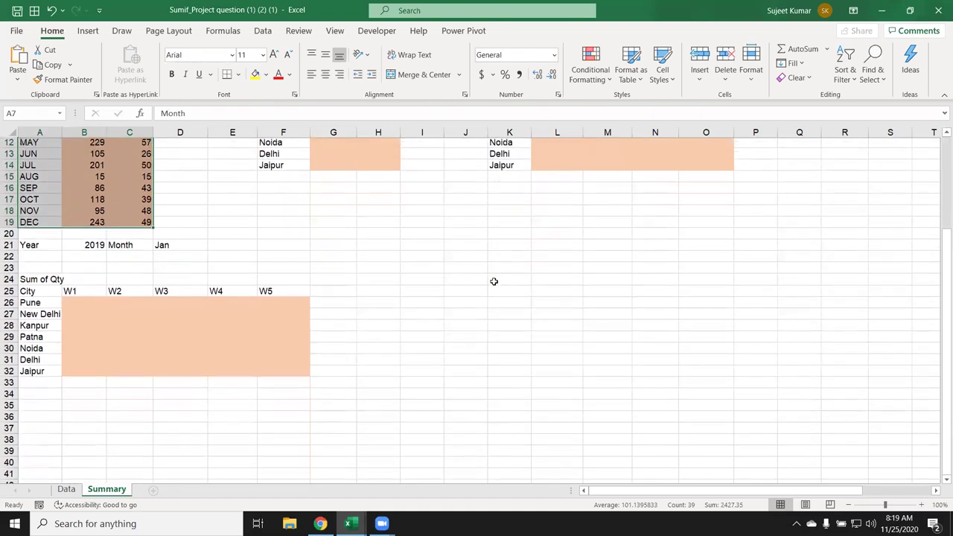
scroll(494, 282, up, 4)
- Enter ="1-"&G4&"-"&G2 in G5 so it shows the start date 1-JAN-2019
click(337, 153)
click(333, 176)
click(355, 190)
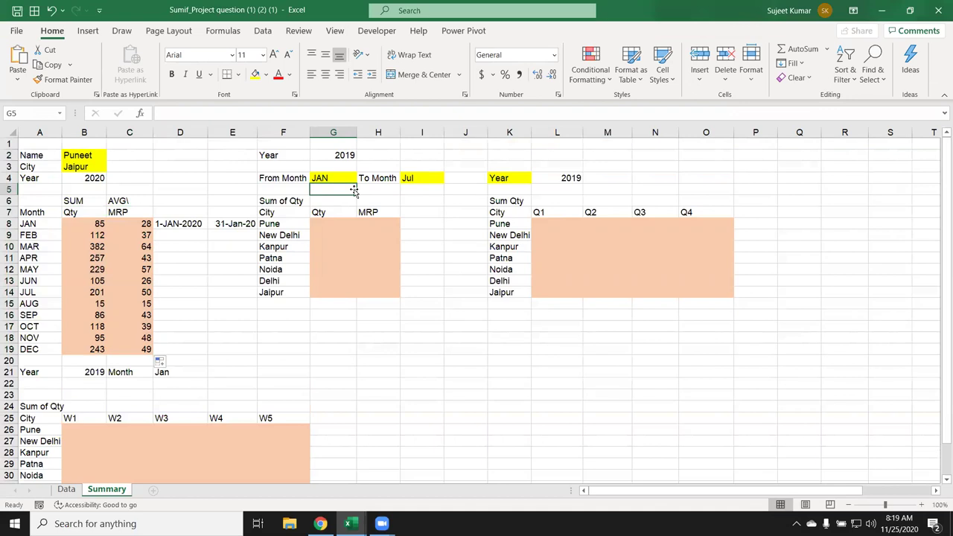
text(="1-)
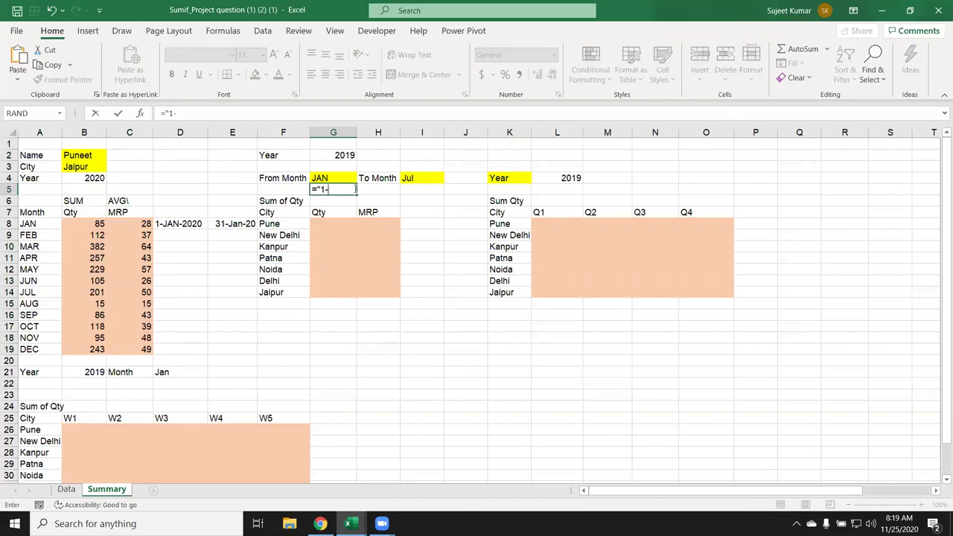
text("&)
click(316, 178)
text(&G4)
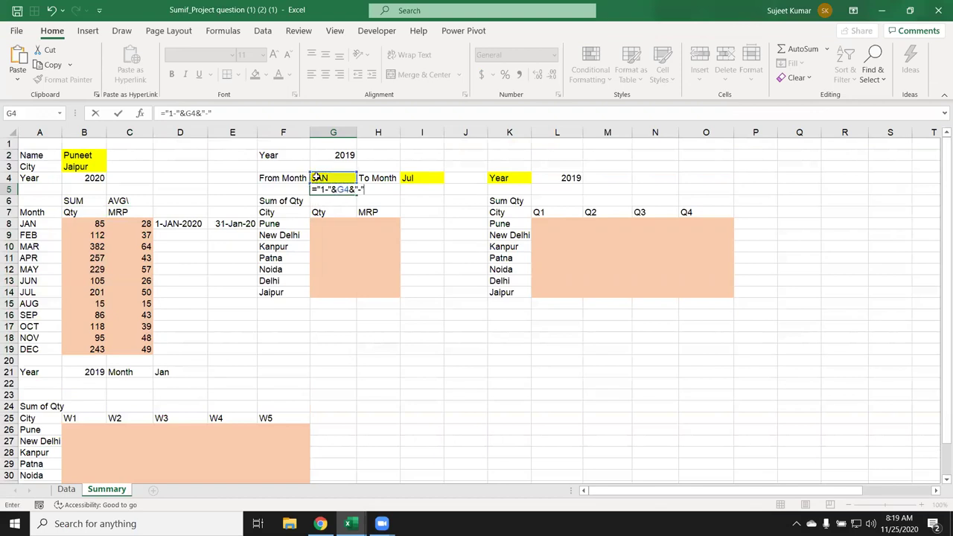
text(&)
click(324, 154)
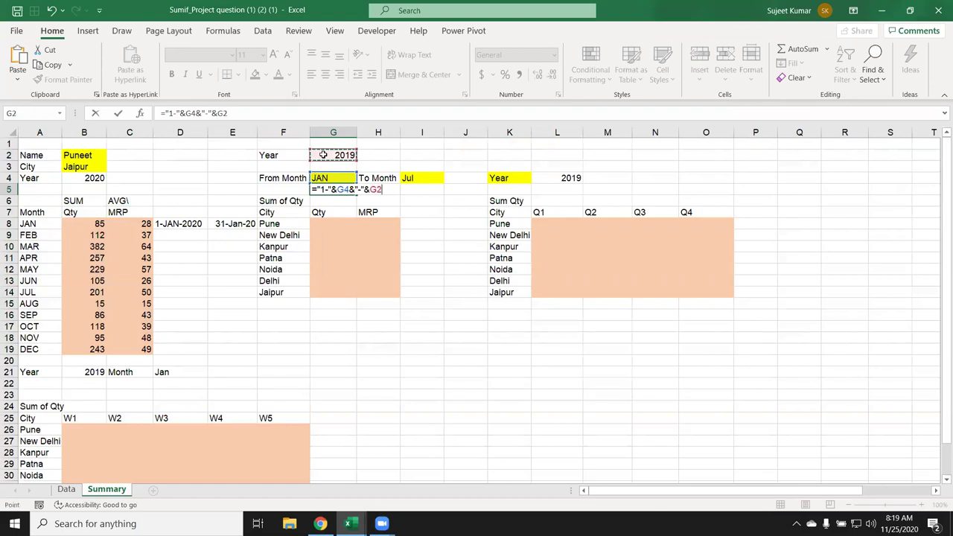
key(Return)
click(344, 191)
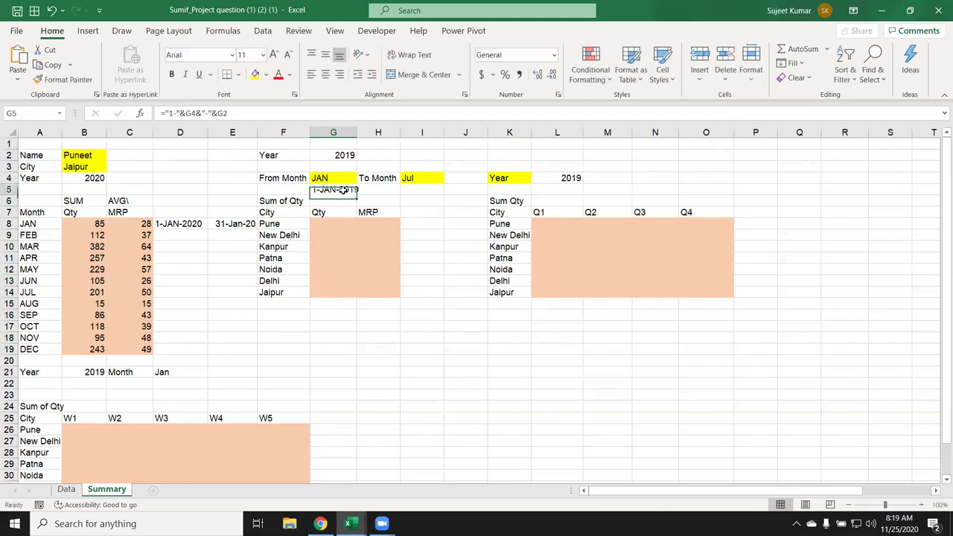
click(430, 191)
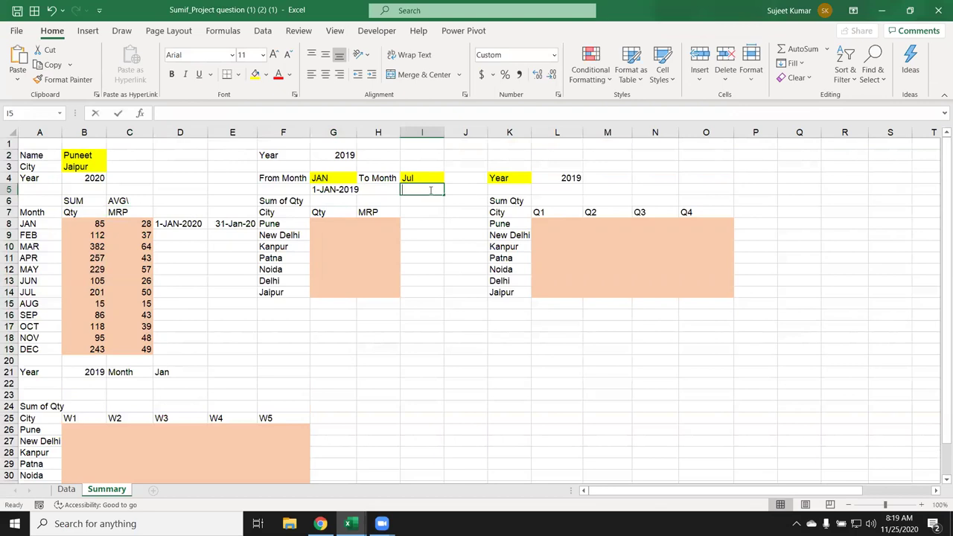
- Enter =EOMONTH("1-"&I4&"-"&G2,0) in I5, returning 31-Jul-19
text(=)
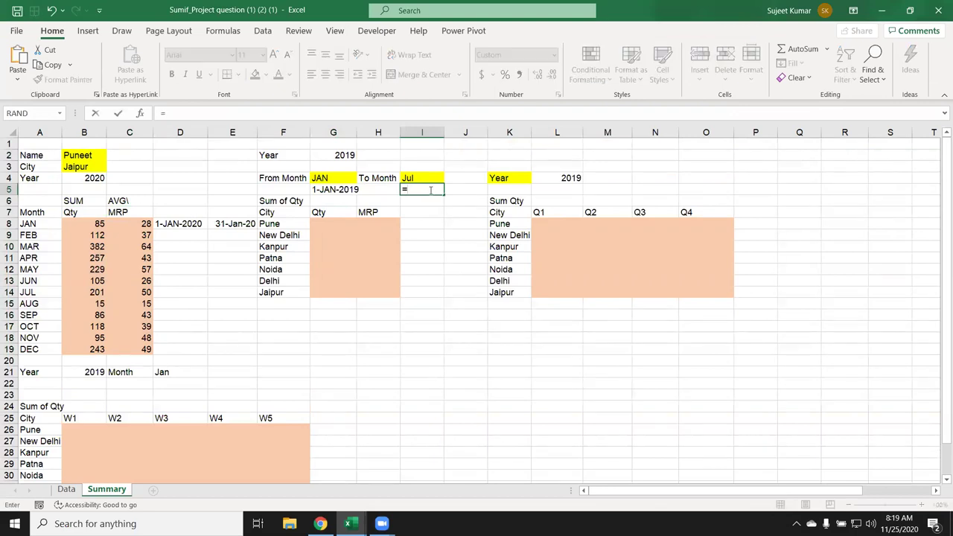
text(eo)
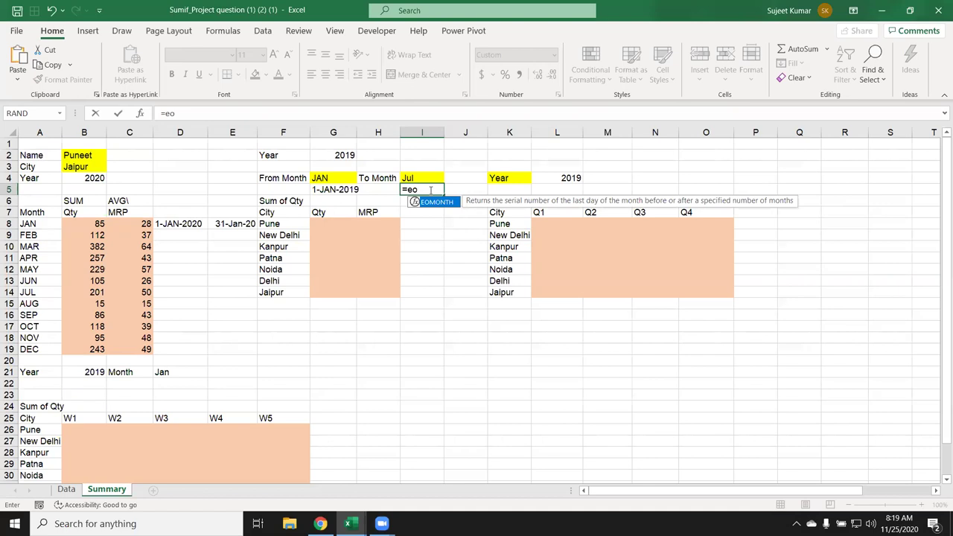
key(Tab)
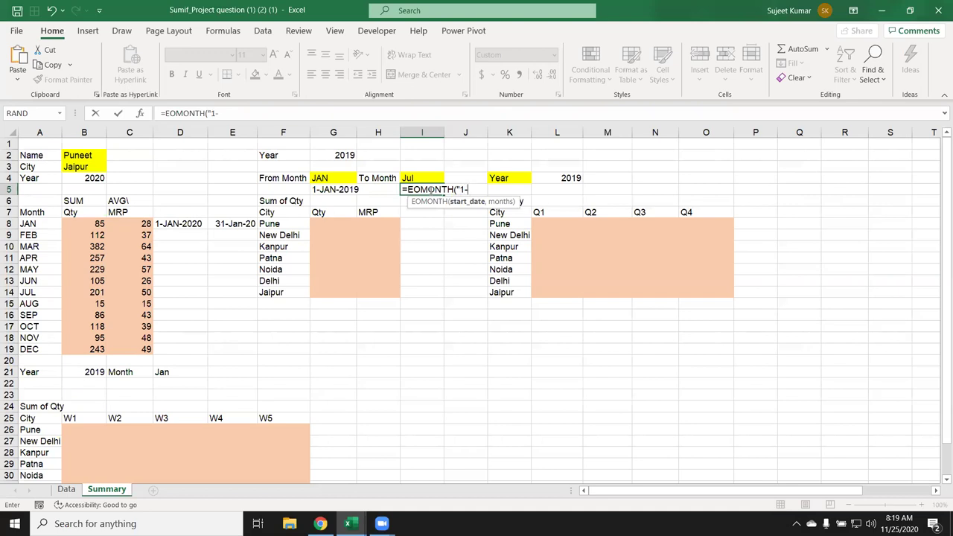
text(&)
click(411, 179)
text(&I4)
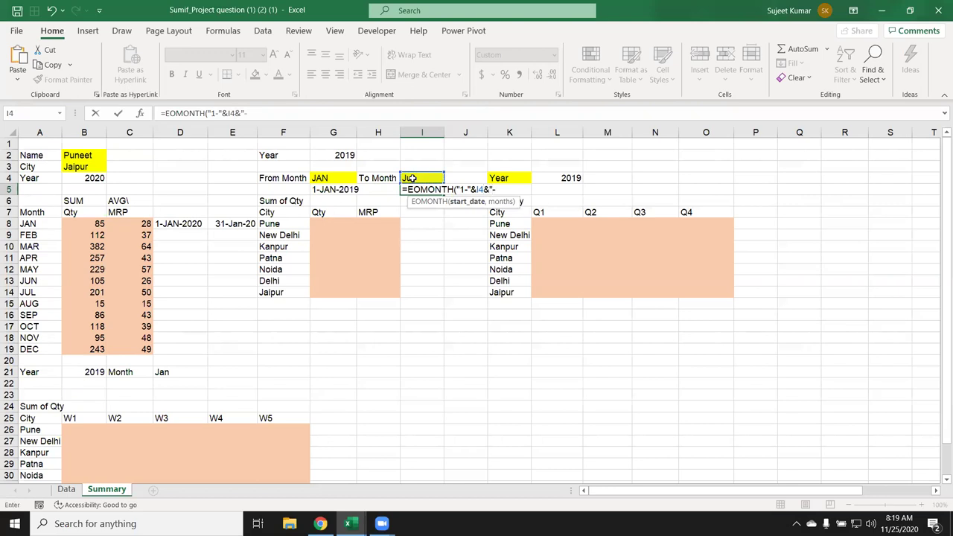
text(&)
click(351, 160)
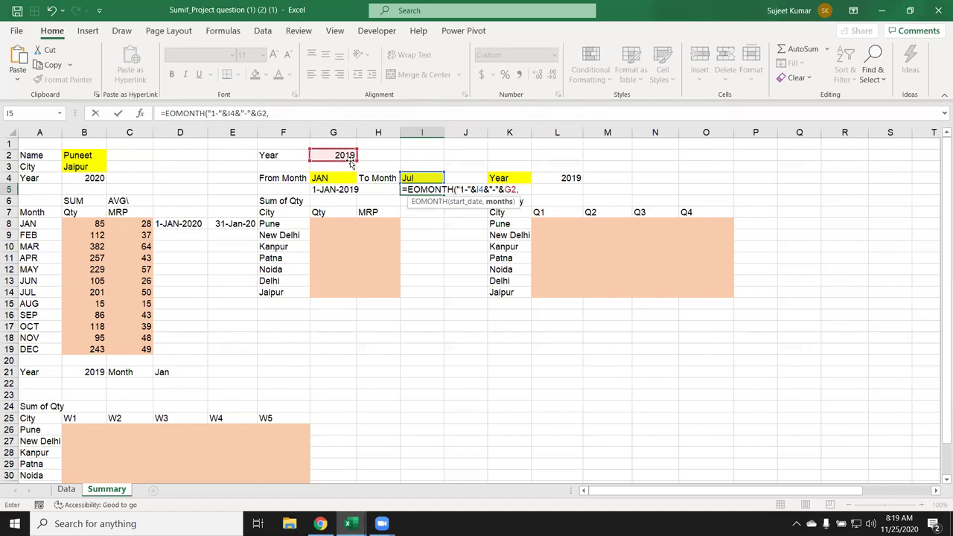
text(0)
text())
key(ctrl+Return)
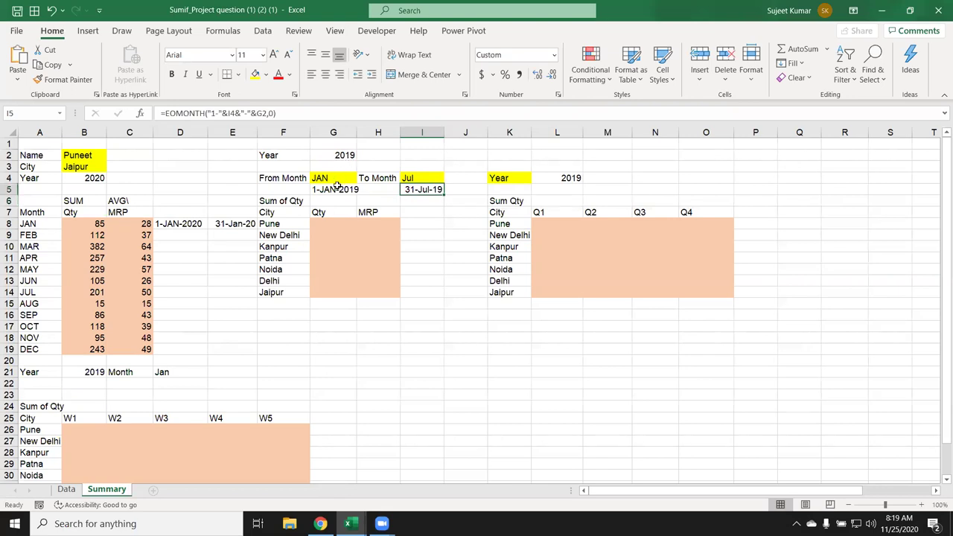
click(318, 225)
click(147, 245)
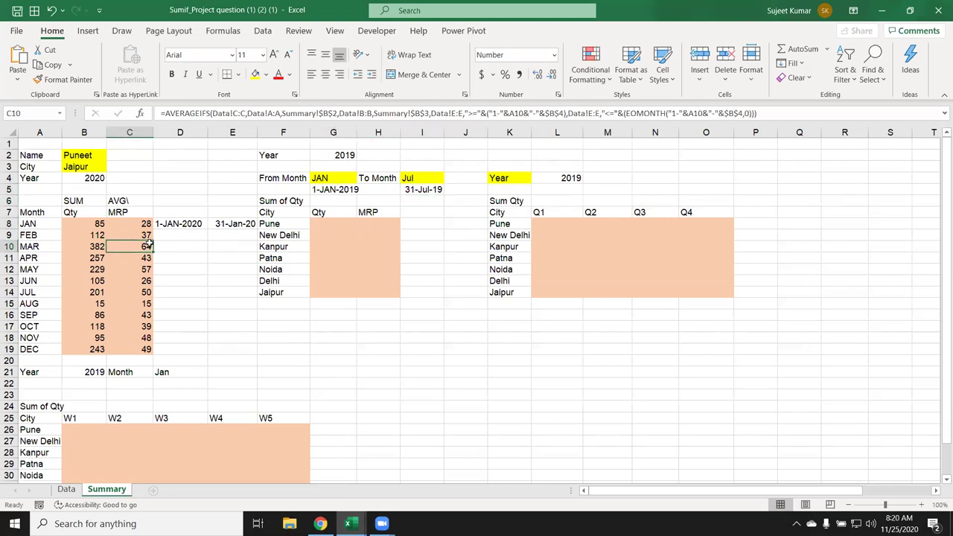
click(250, 247)
click(439, 257)
drag(543, 212, 689, 201)
mouse_move(86, 418)
mouse_down()
mouse_move(272, 416)
mouse_move(273, 408)
mouse_up()
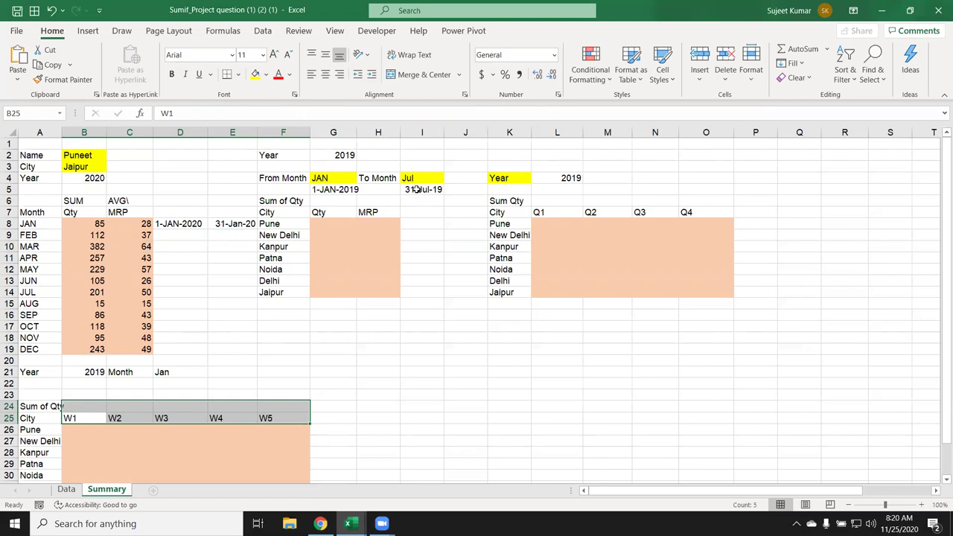
click(539, 212)
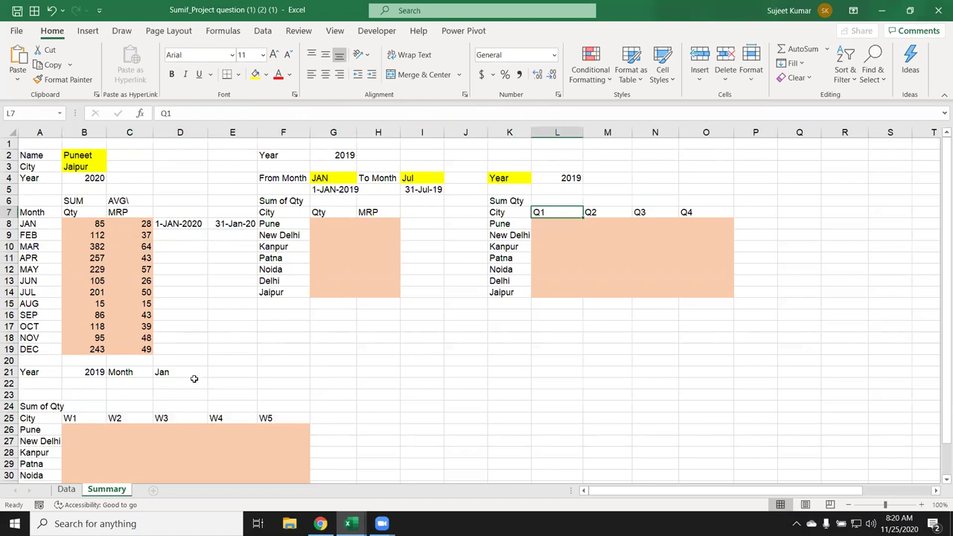
click(538, 202)
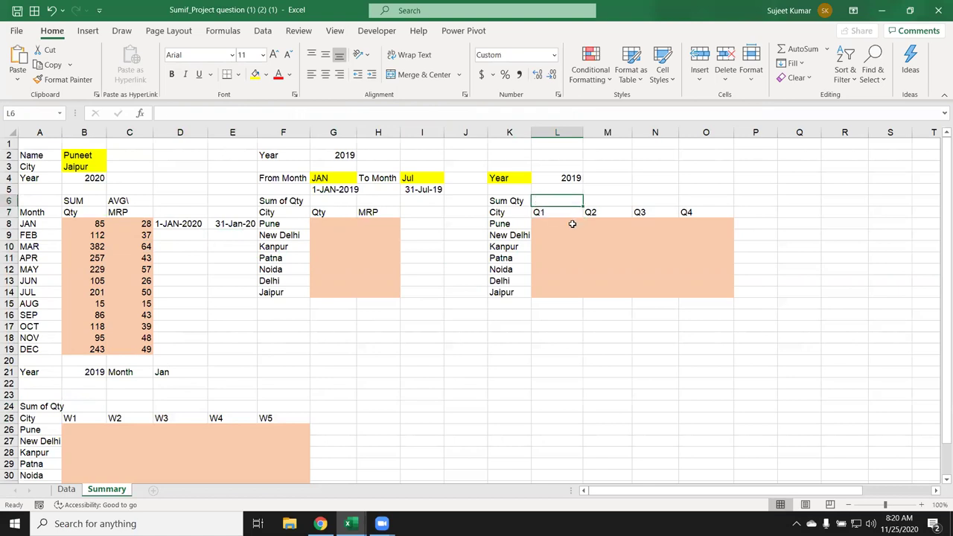
text(=CHAR()
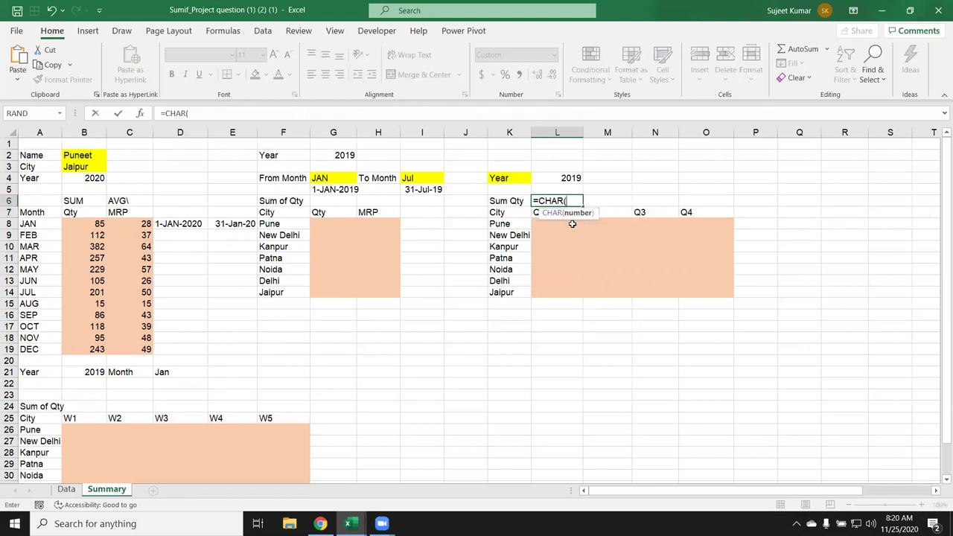
key(BackSpace)
key(BackSpace)
key(BackSpace)
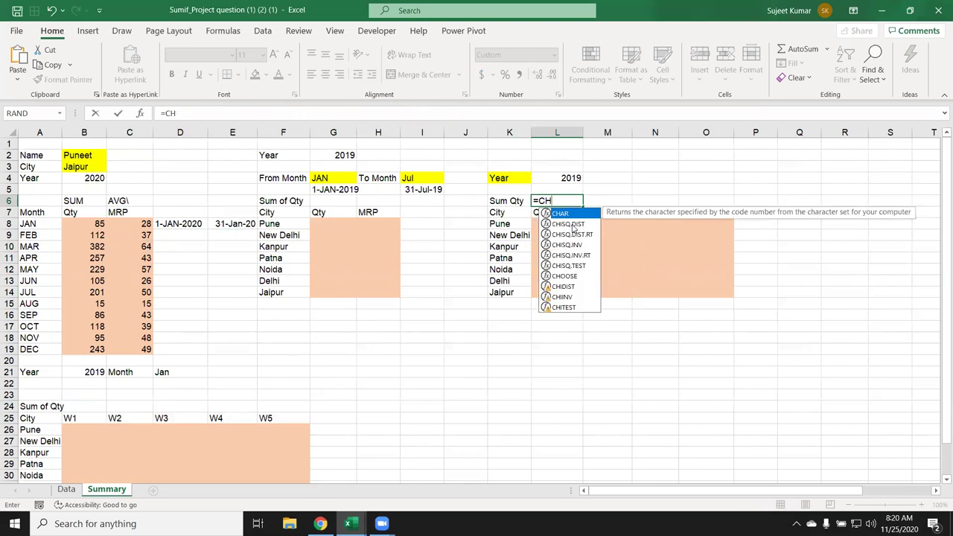
text(o)
key(Tab)
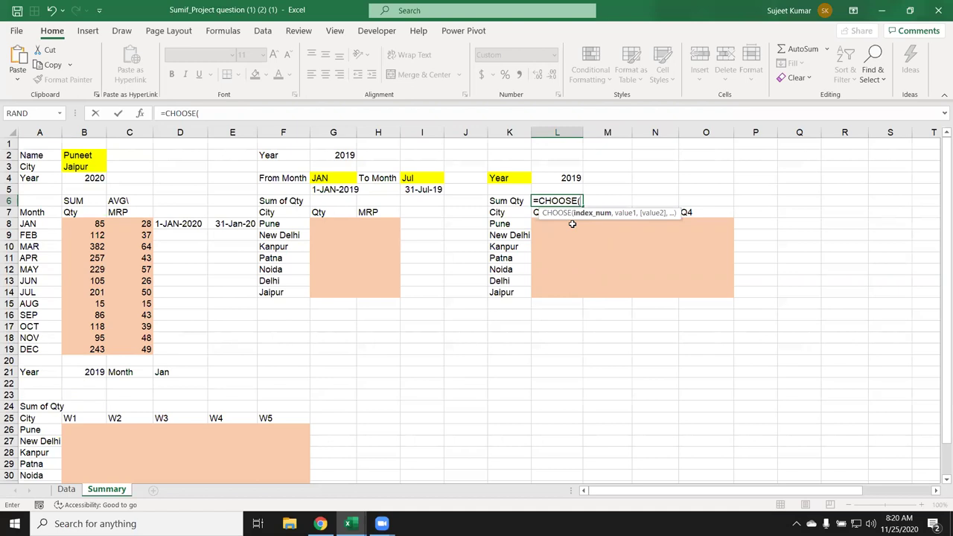
text(ri)
key(Tab)
key(Down)
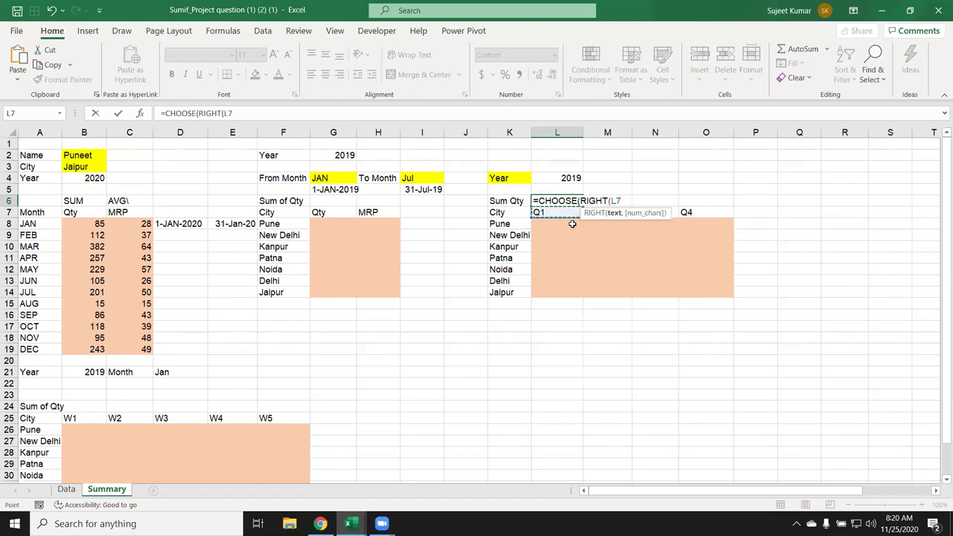
text(),")
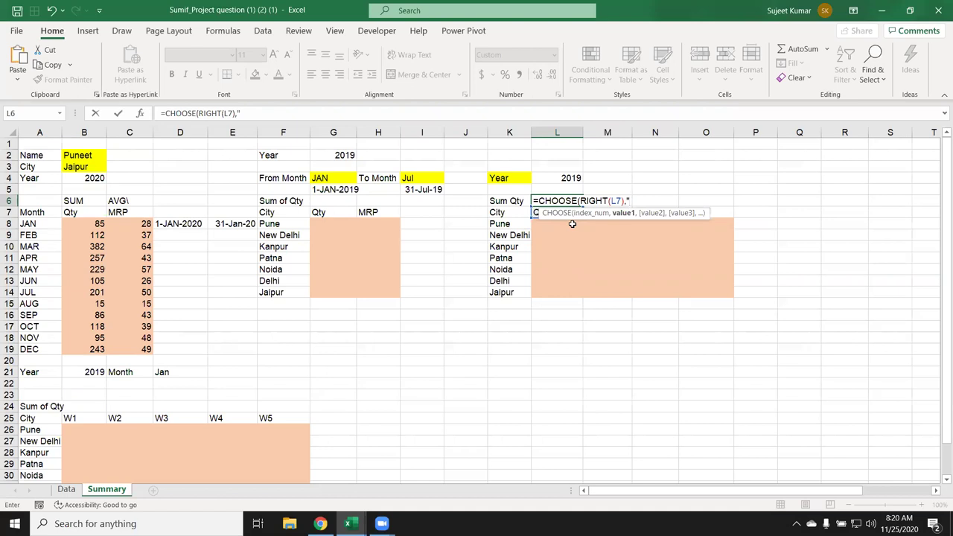
text(JAN",)
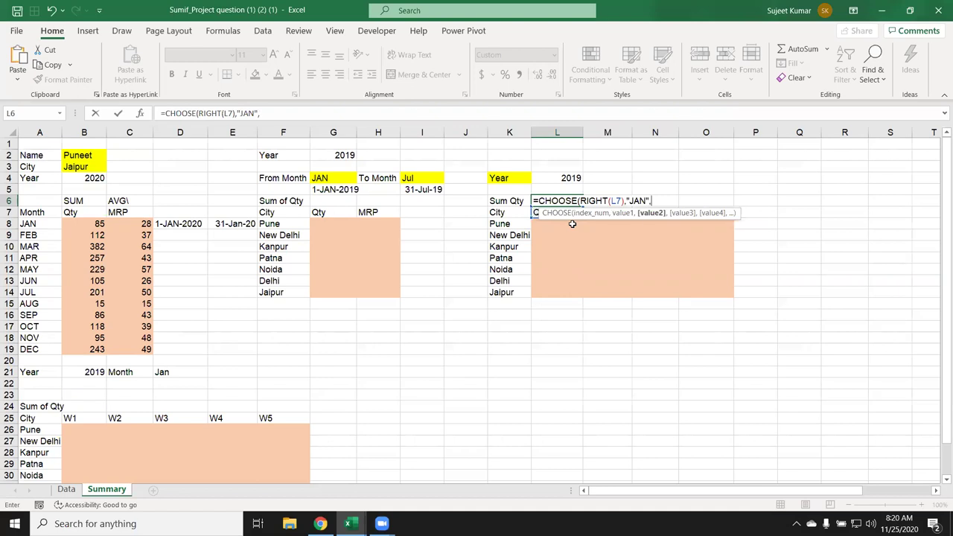
key(Escape)
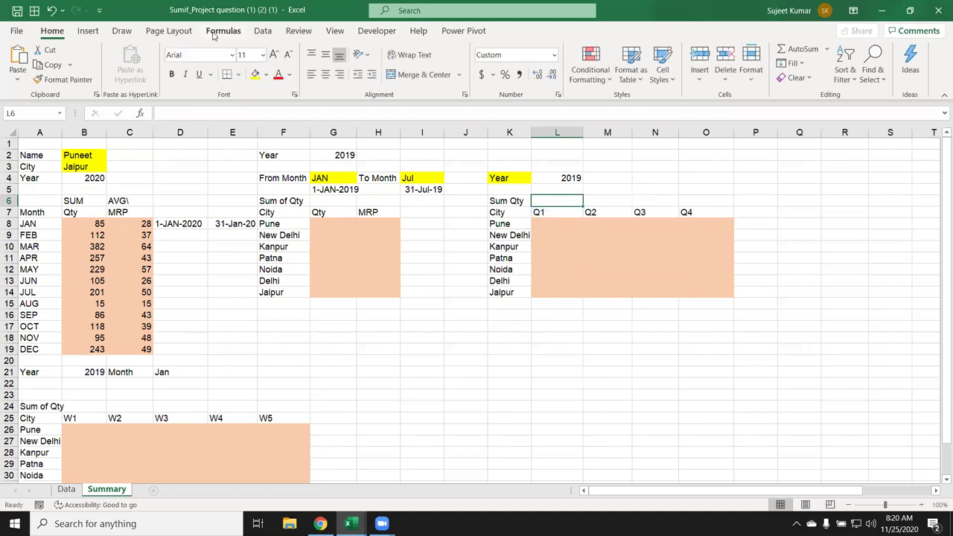
- Browse the Math & Trig and Lookup & Reference function lists to find CHOOSE
click(223, 31)
click(268, 80)
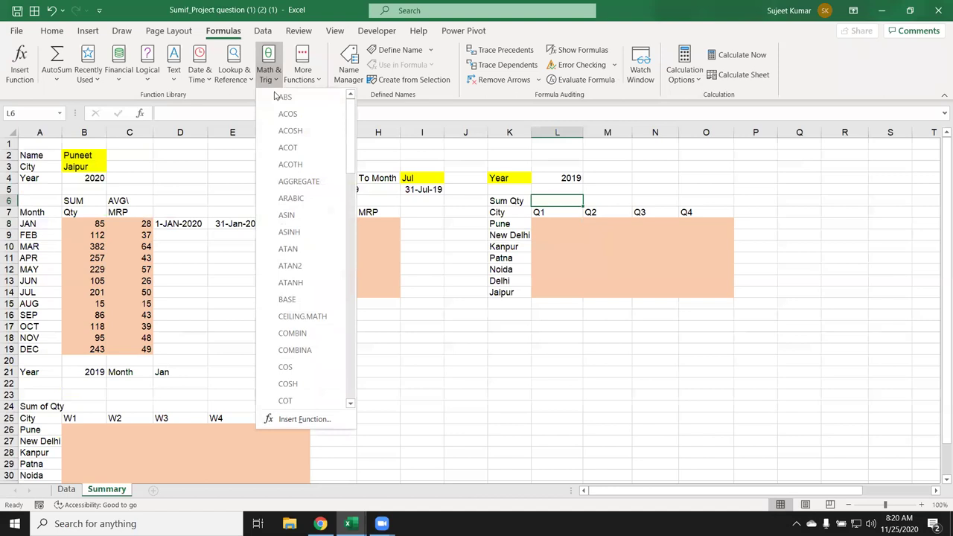
click(240, 80)
click(240, 80)
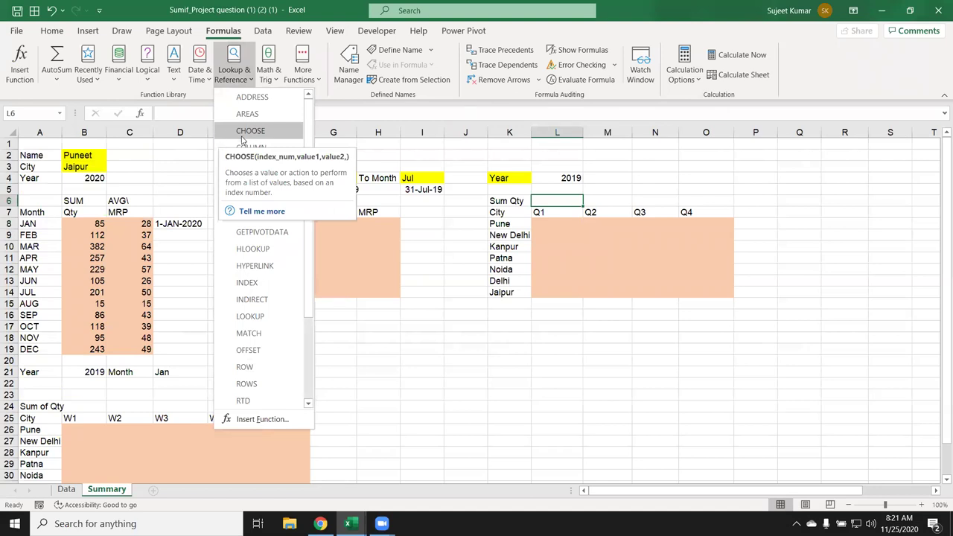
- Enter =CHOOSE(RIGHT(L7),"JAN","Apr","Jul","Oct") in L6 and fill it across the quarter columns
click(360, 155)
text(=)
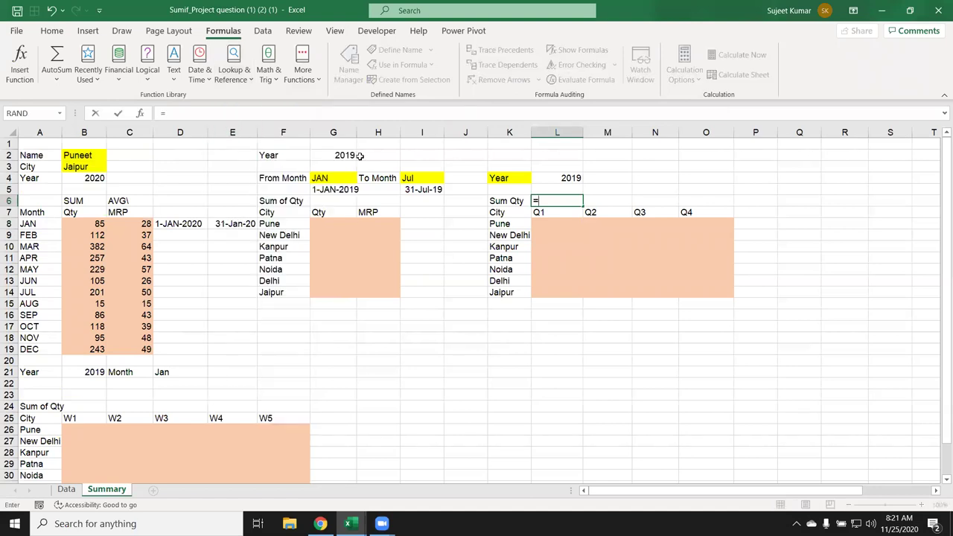
text(cho)
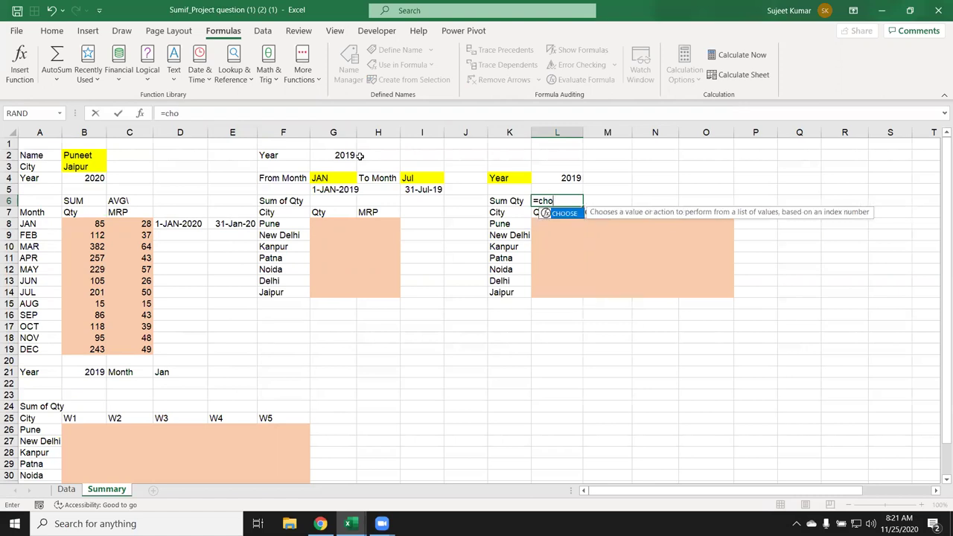
key(Tab)
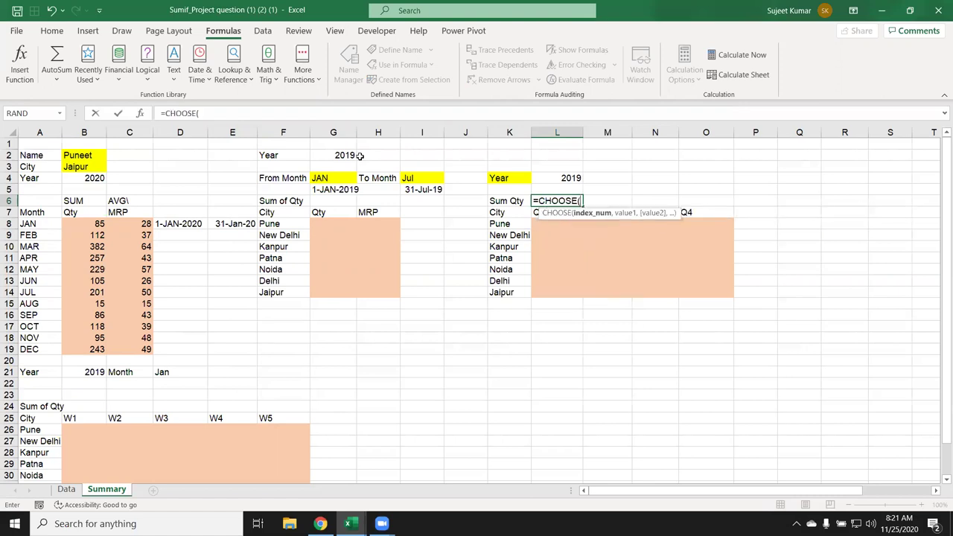
text(ri)
key(Tab)
key(Down)
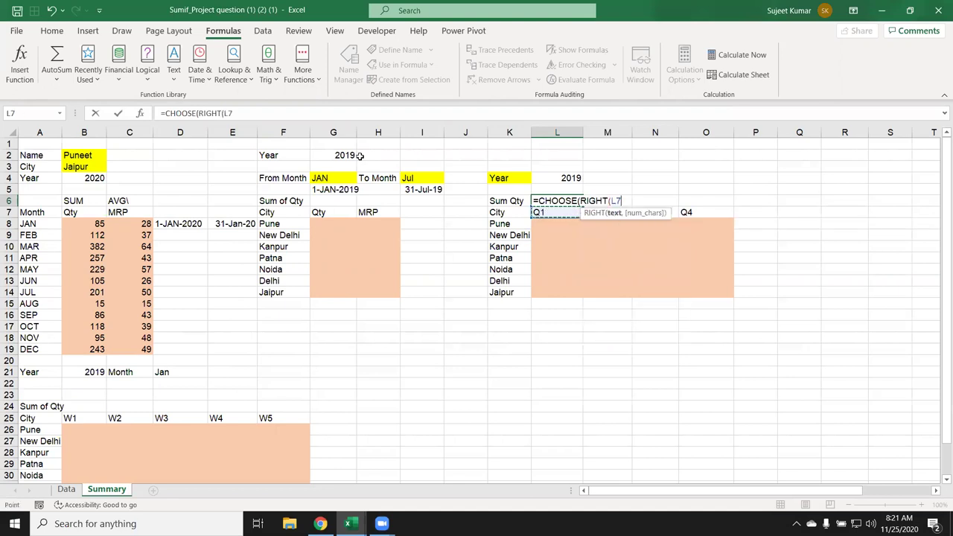
text(),"JAN",)
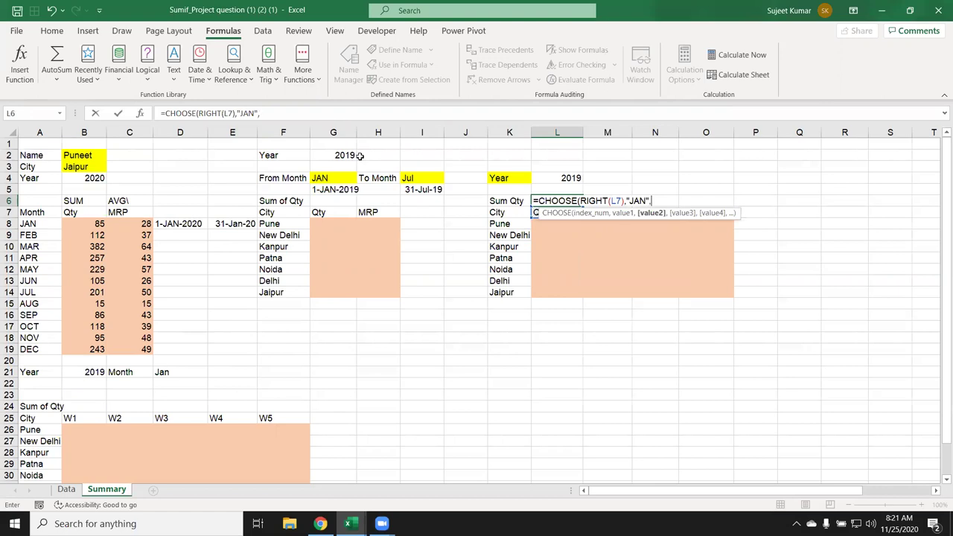
text("Apr",")
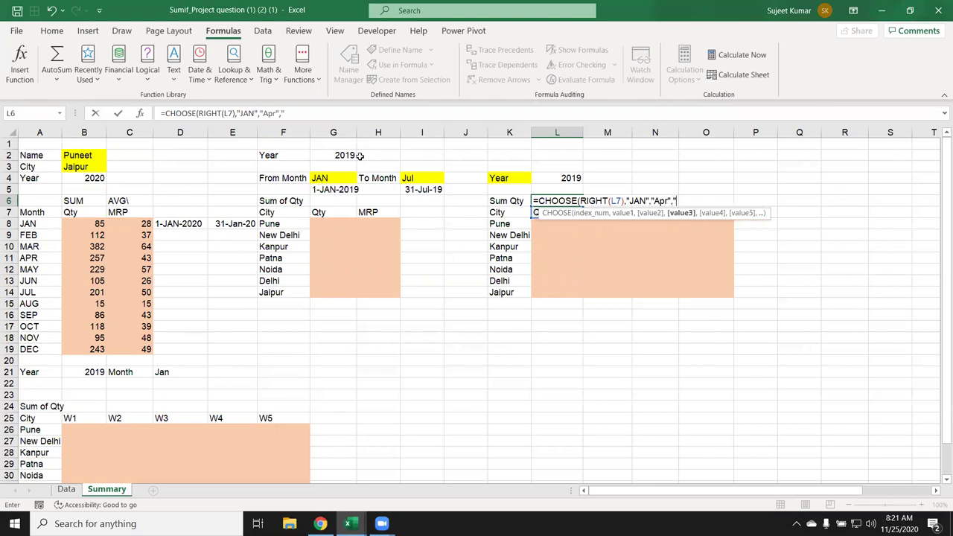
text(Jul")
text(,"Oct")
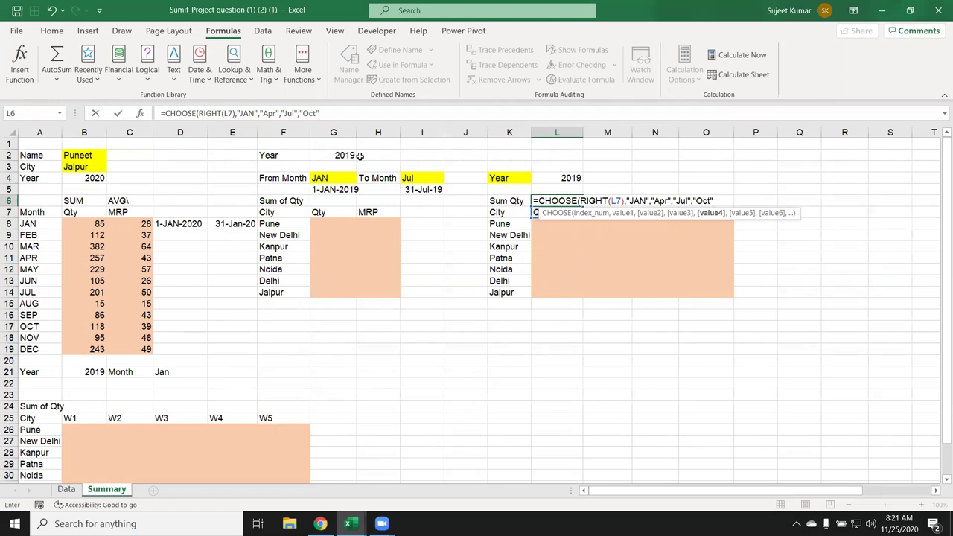
key(Return)
key(Return)
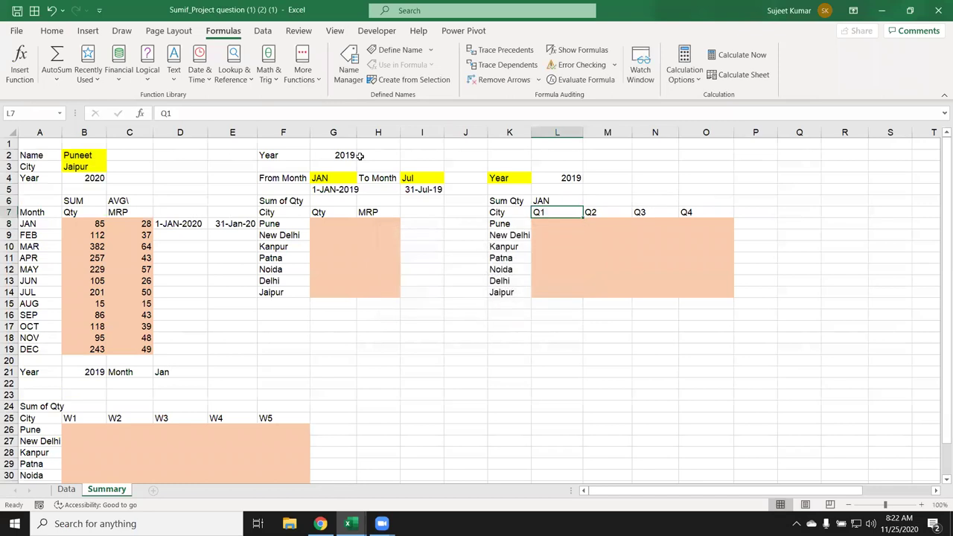
click(559, 197)
drag(584, 207, 706, 202)
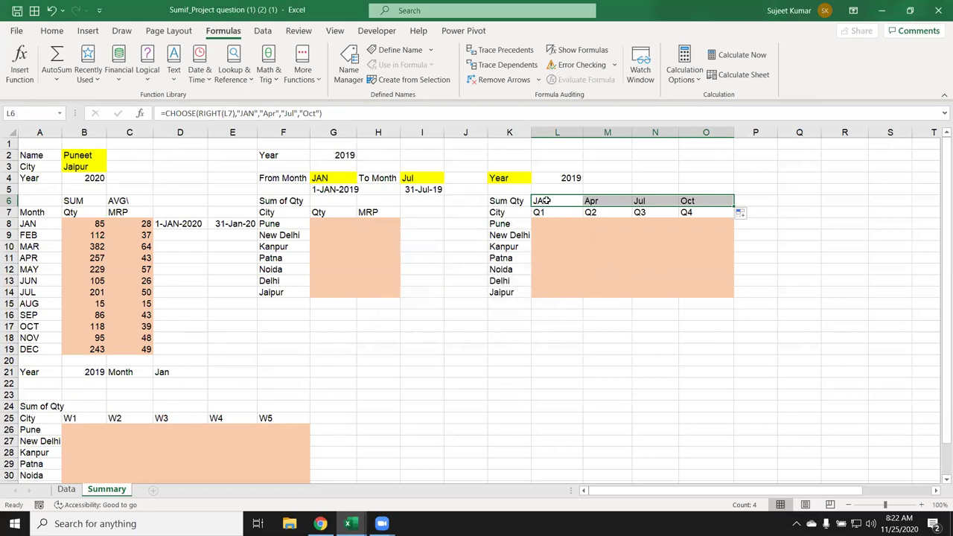
- Enter ="1-"&L6&"-"&L4 in L5 to show the Q1 start date 1-JAN-2019
click(571, 189)
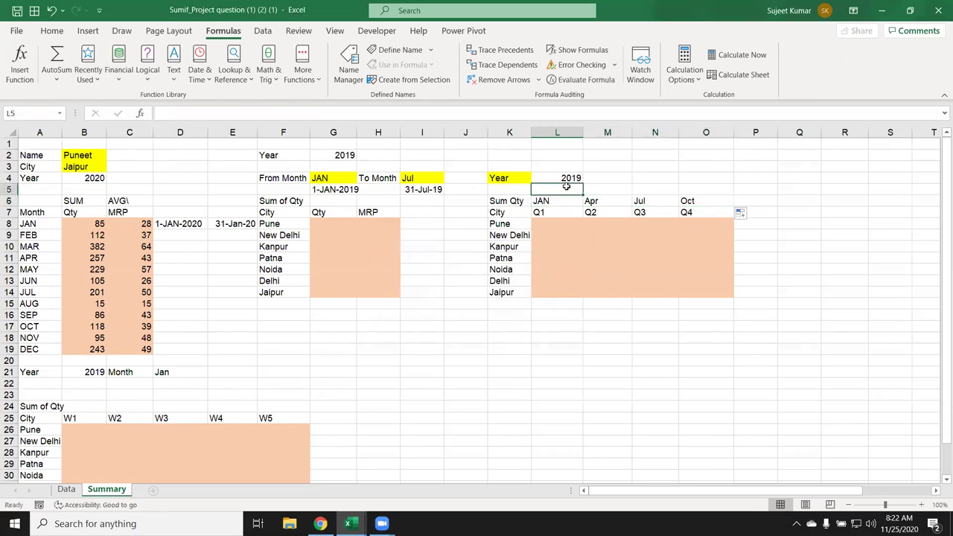
text(="1-"&)
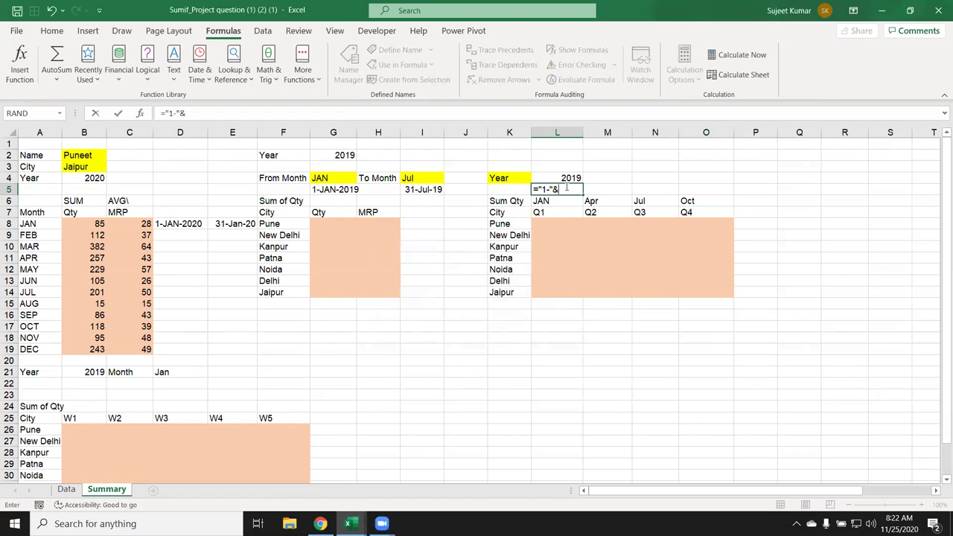
key(Down)
text(&"-)
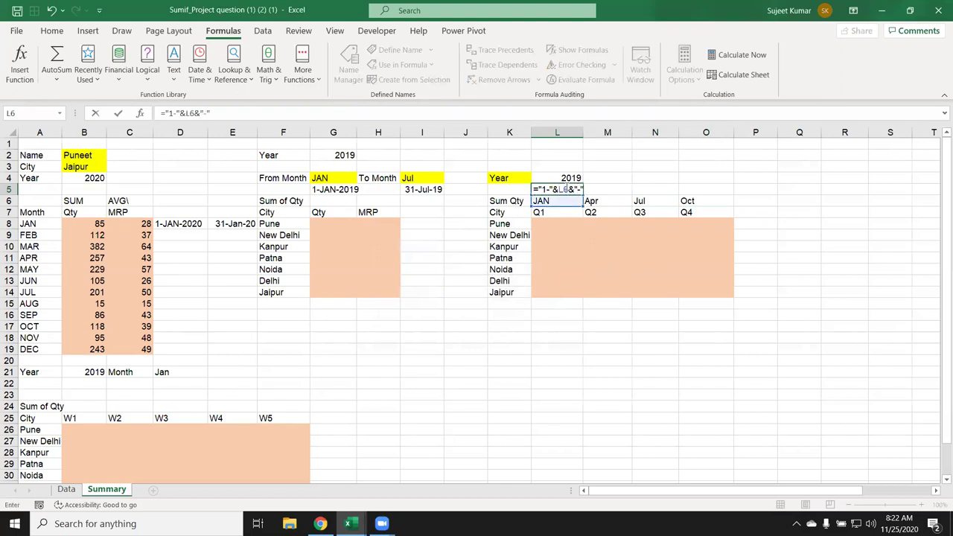
text("&)
key(Up)
key(Return)
click(566, 188)
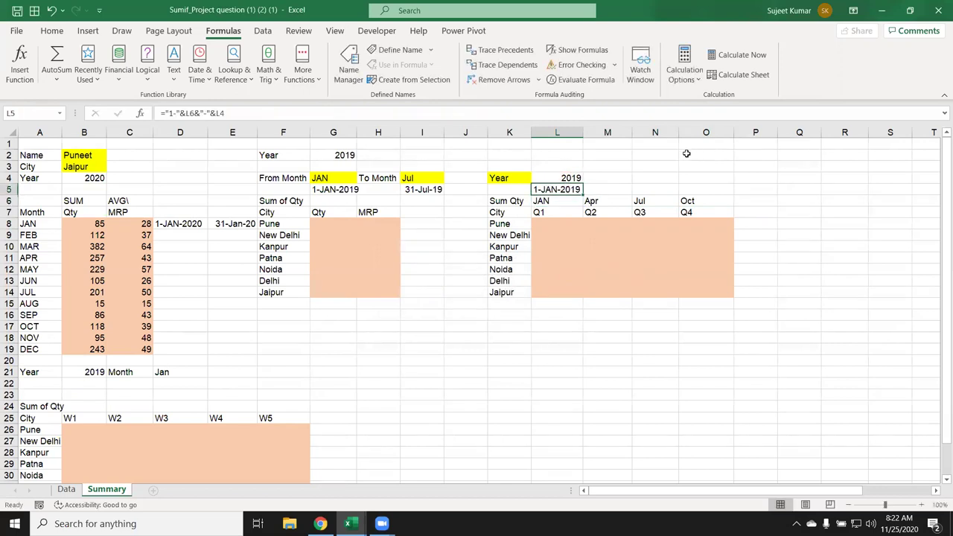
- Enter =EOMONTH(L5,2) in M5 for the quarter end date 31-Mar-19
click(594, 188)
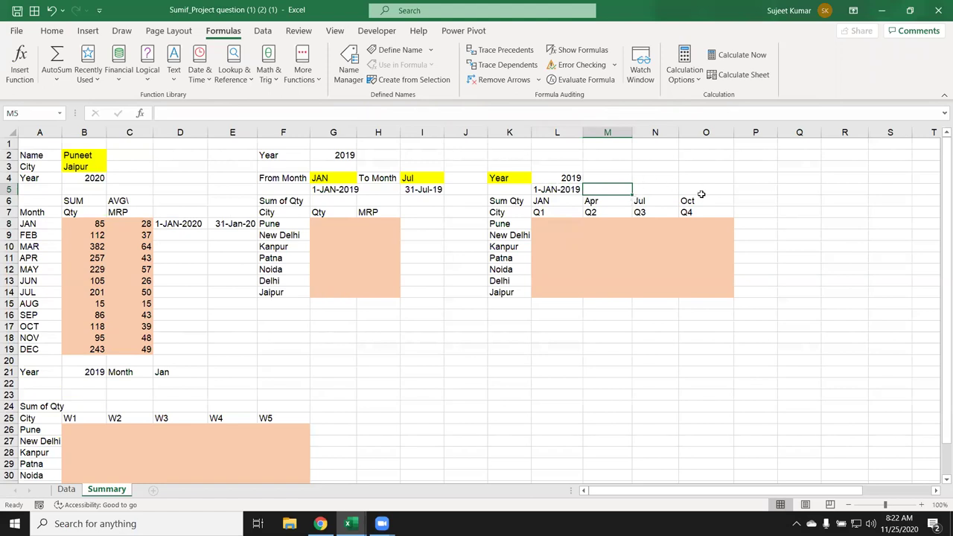
text(=eo)
key(Tab)
key(Left)
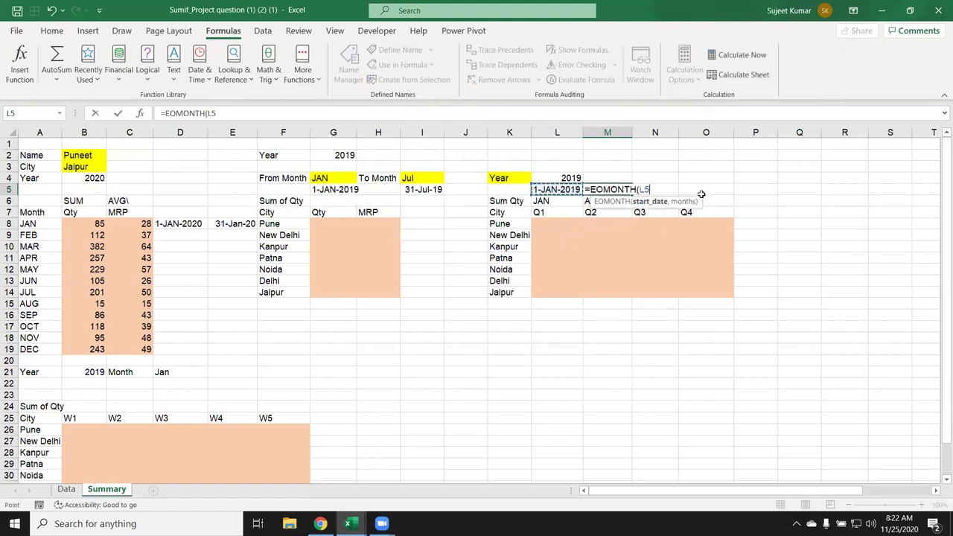
text(,)
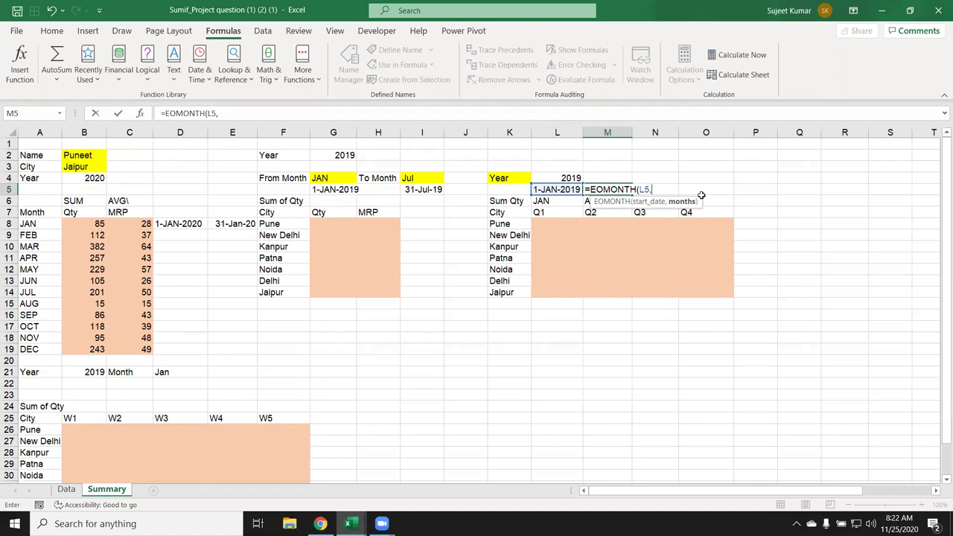
text(2)
key(Return)
key(Up)
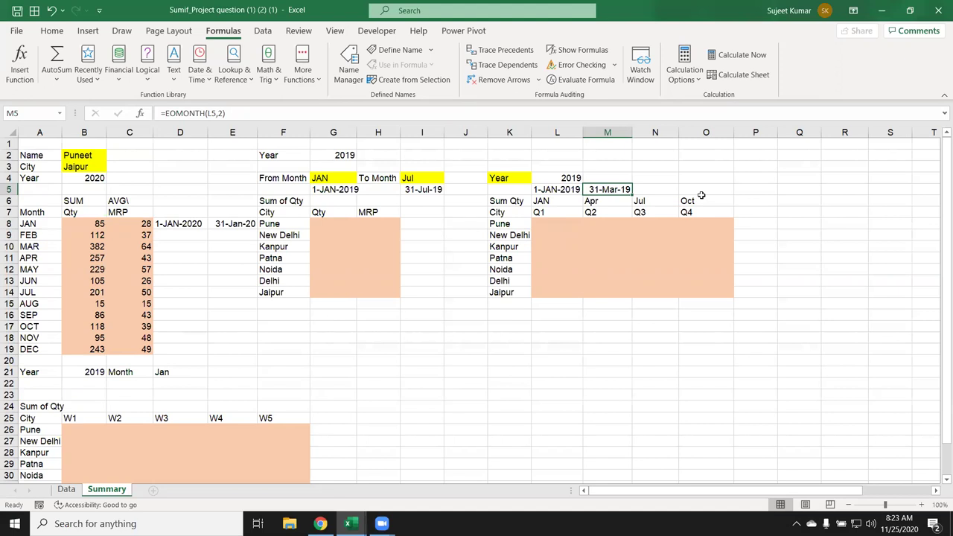
- Save the workbook holding the Q1 range 1-JAN-2019 to 31-Mar-19 in L5:M5
click(17, 11)
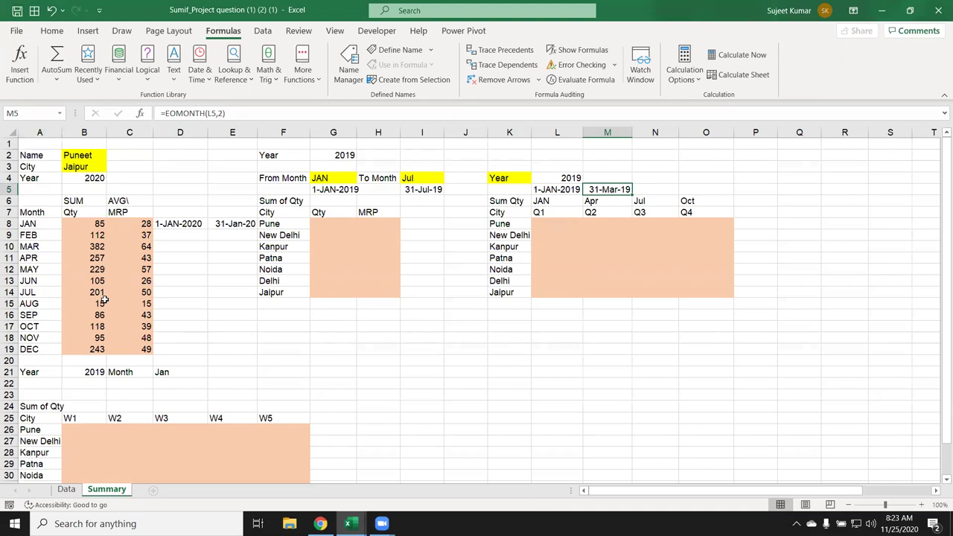
click(72, 418)
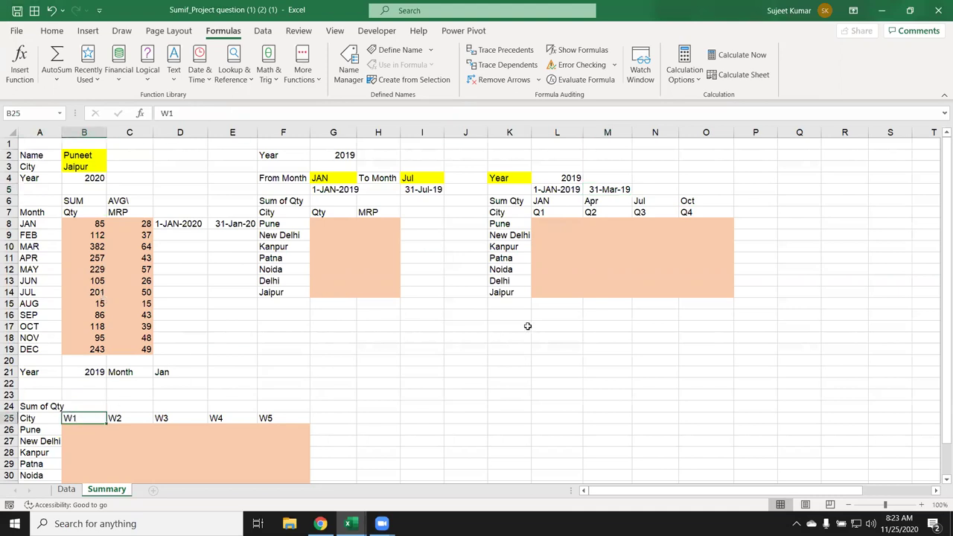
click(540, 215)
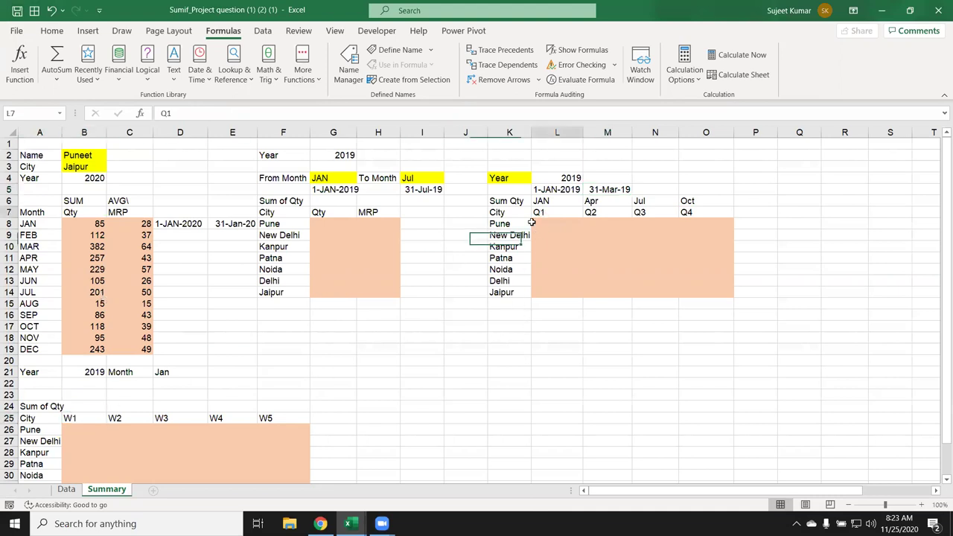
click(82, 403)
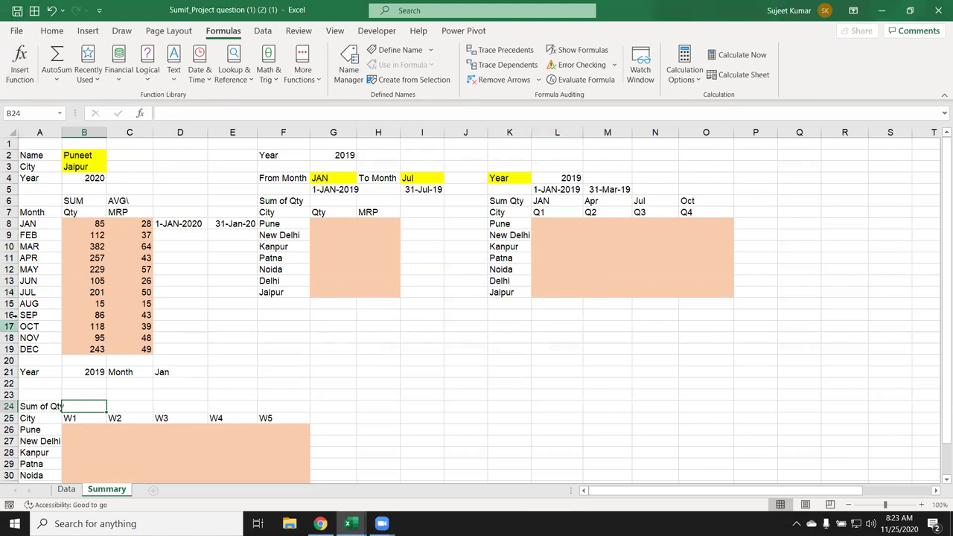
- Close Excel and expand the first message of the Q File conversation in Gmail's Sent mail
click(938, 9)
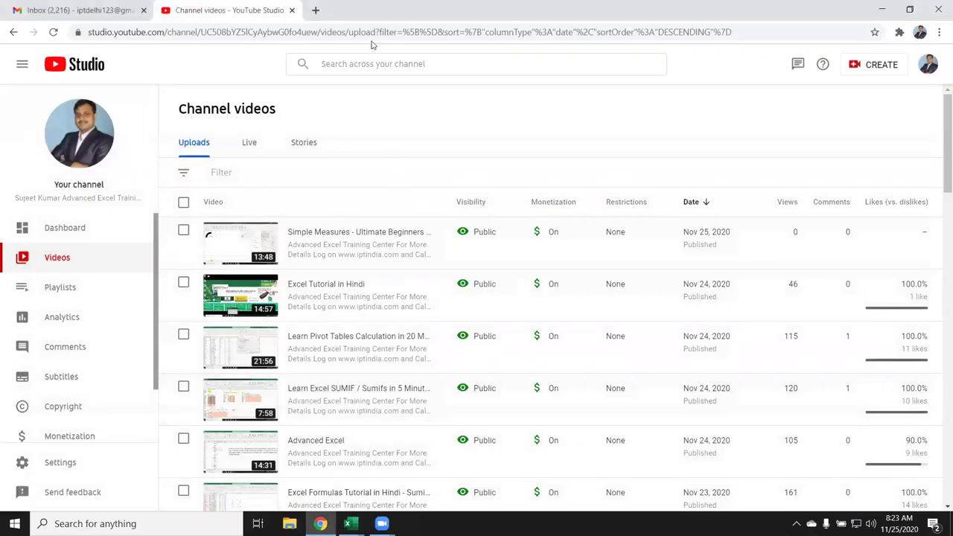
click(75, 10)
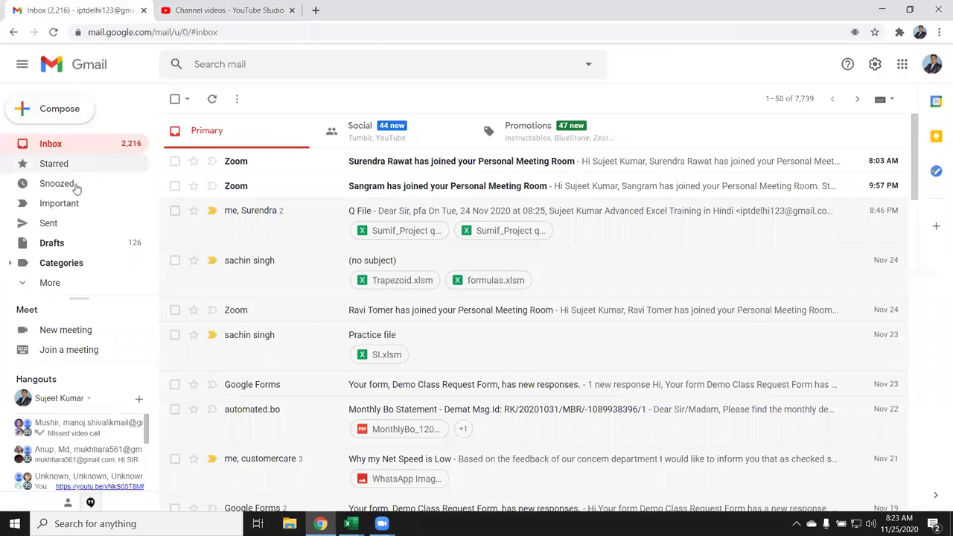
click(70, 228)
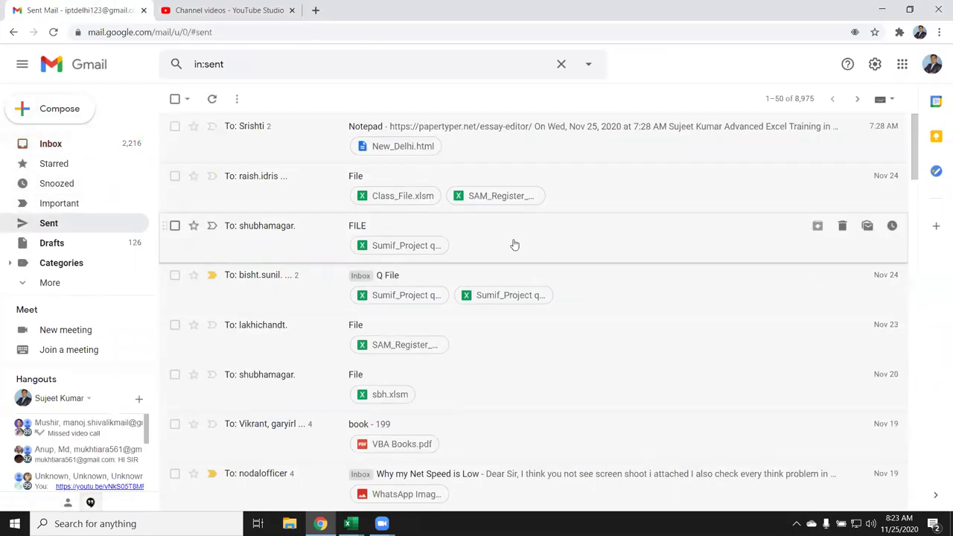
click(297, 313)
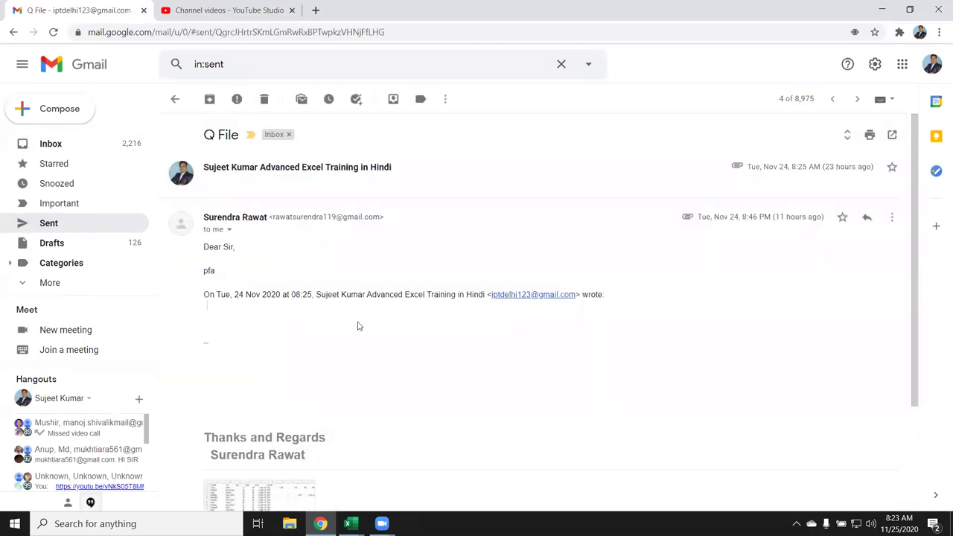
scroll(359, 327, down, 2)
scroll(357, 334, up, 2)
click(313, 193)
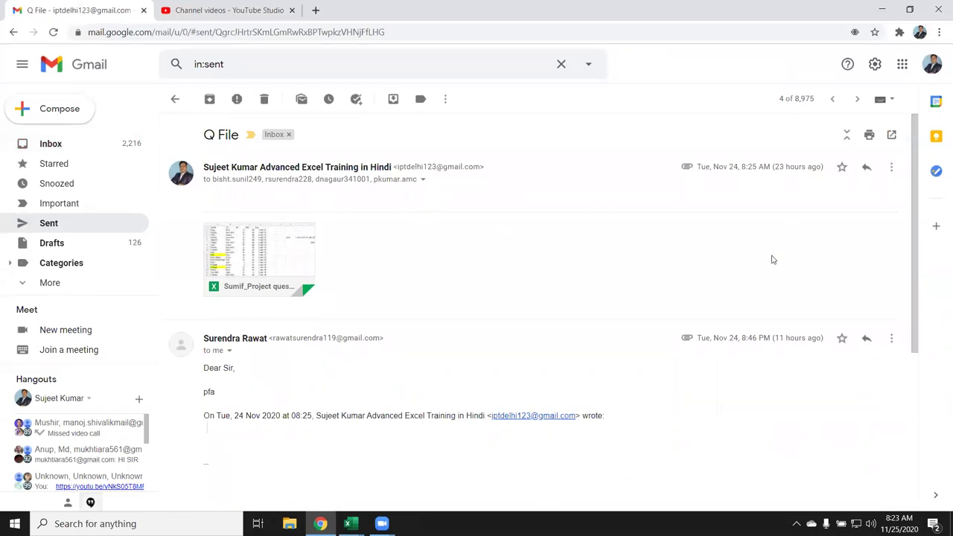
- Reply in Q File, attaching Sumif_Project question (1) (2) (1).xlsm from Downloads, and send it
click(867, 168)
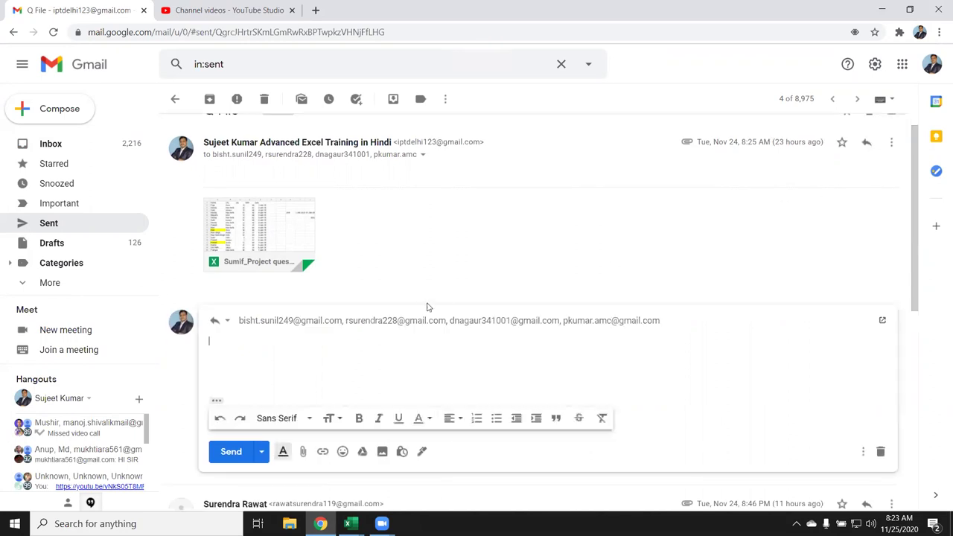
click(303, 452)
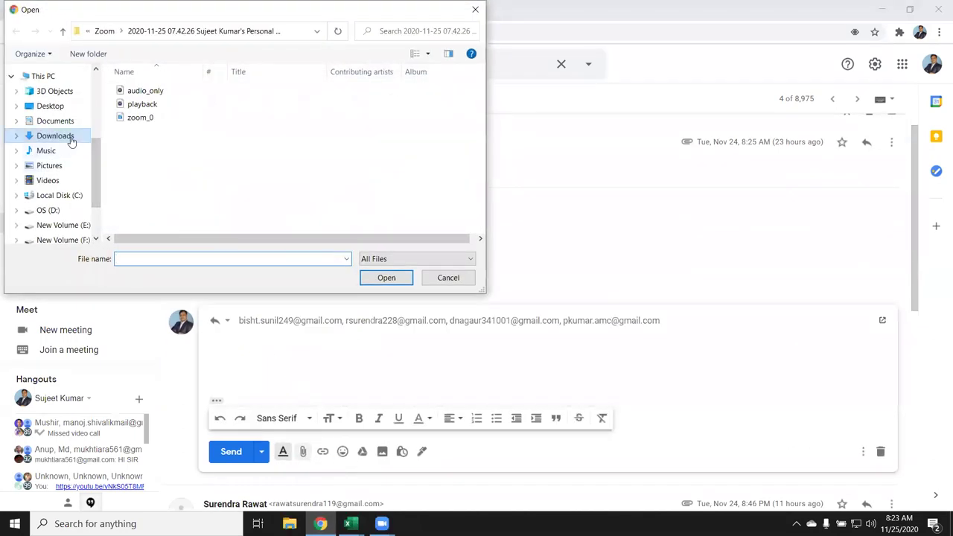
click(56, 136)
click(154, 106)
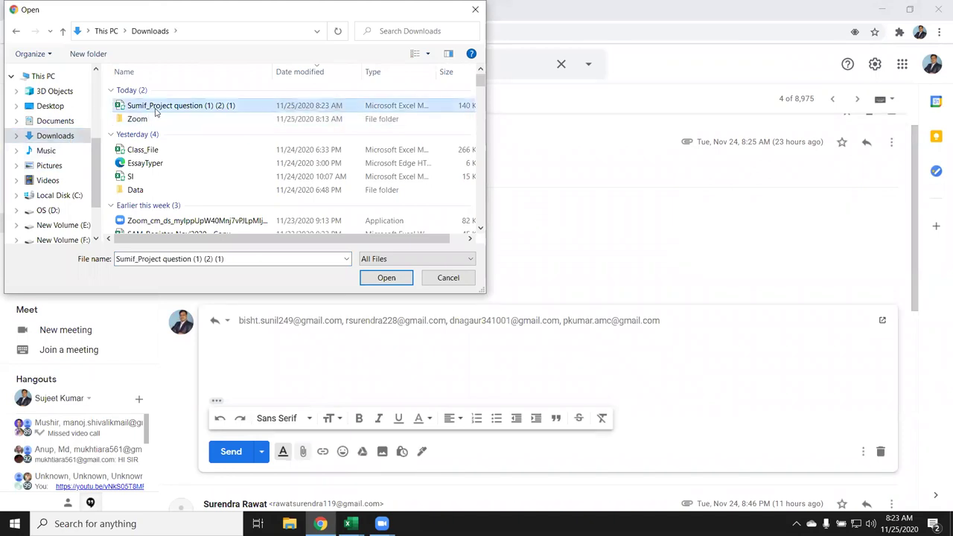
click(387, 277)
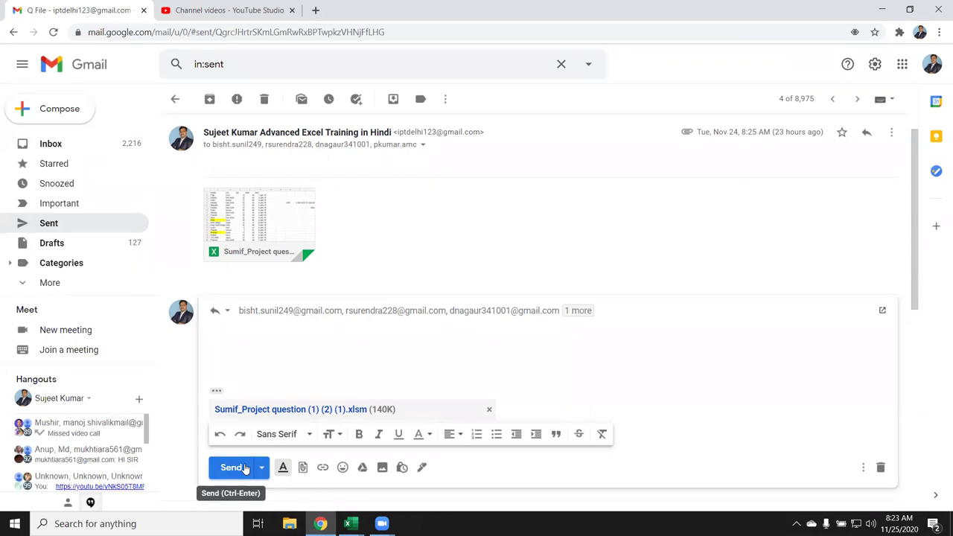
click(245, 468)
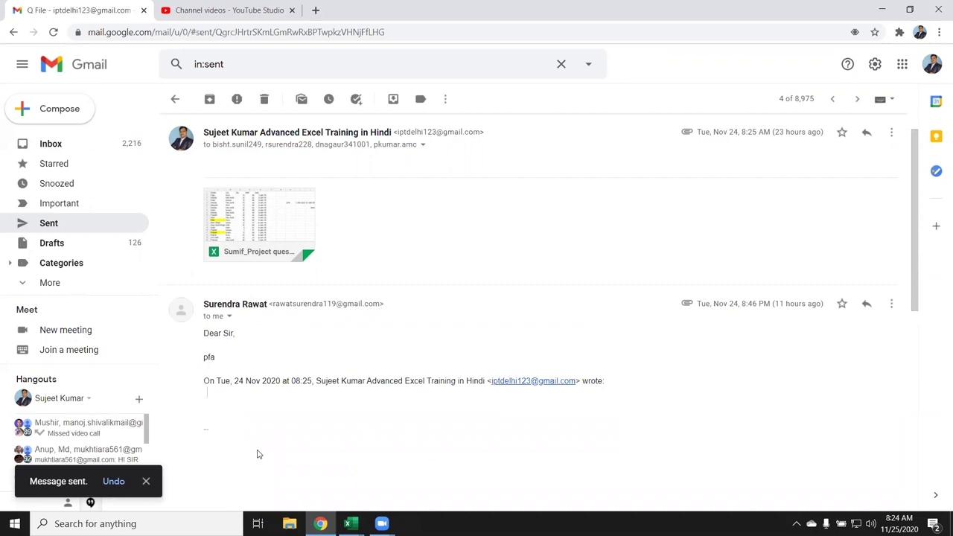
- Select the two Zoom meeting-room notifications in the inbox and move them to Trash
click(87, 150)
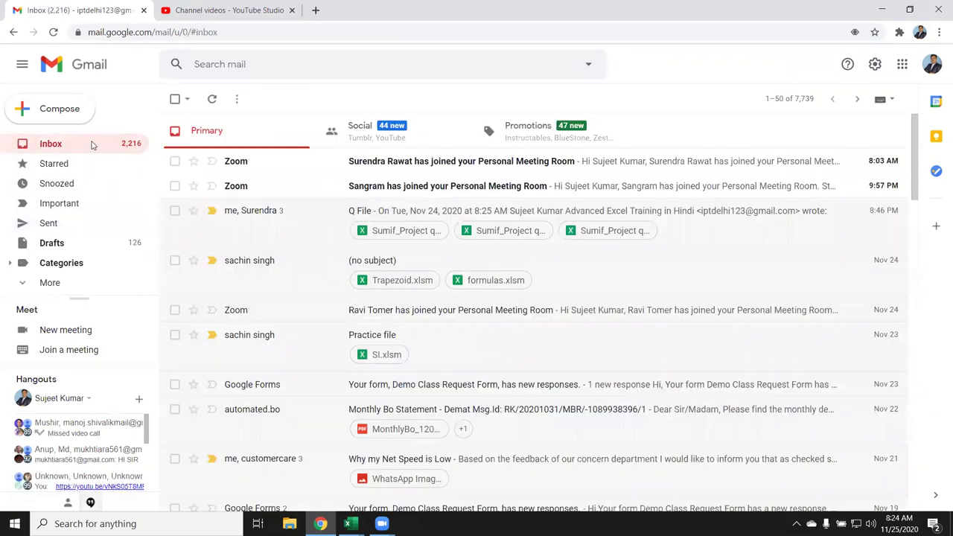
click(175, 185)
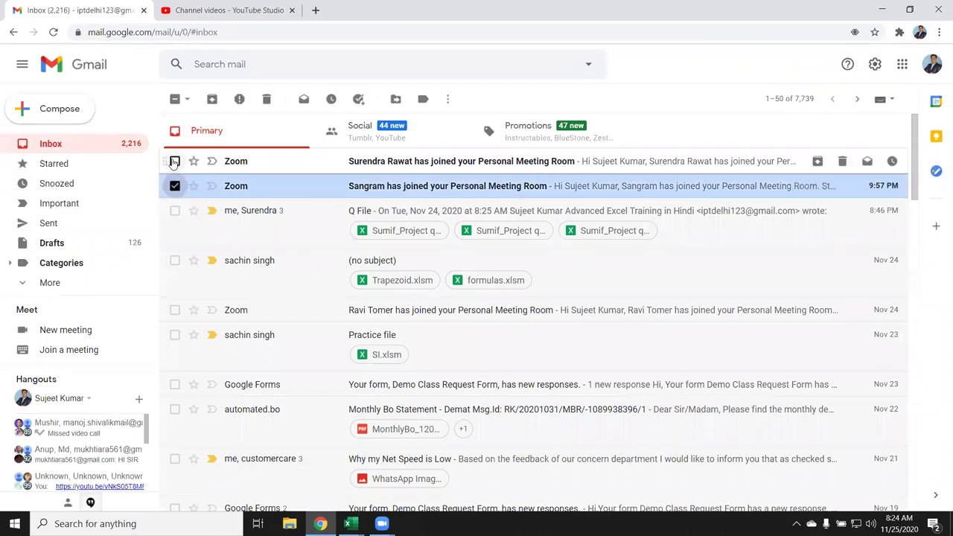
click(175, 162)
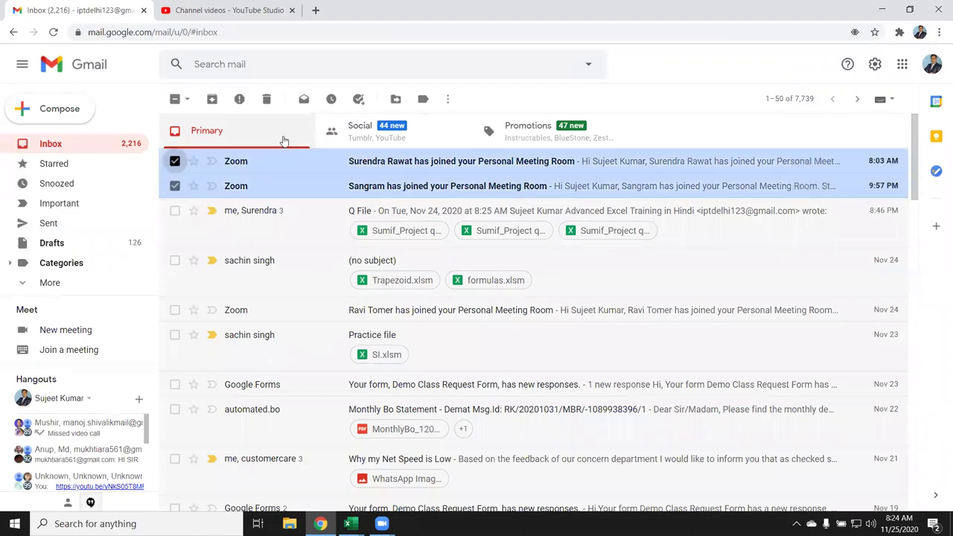
click(267, 99)
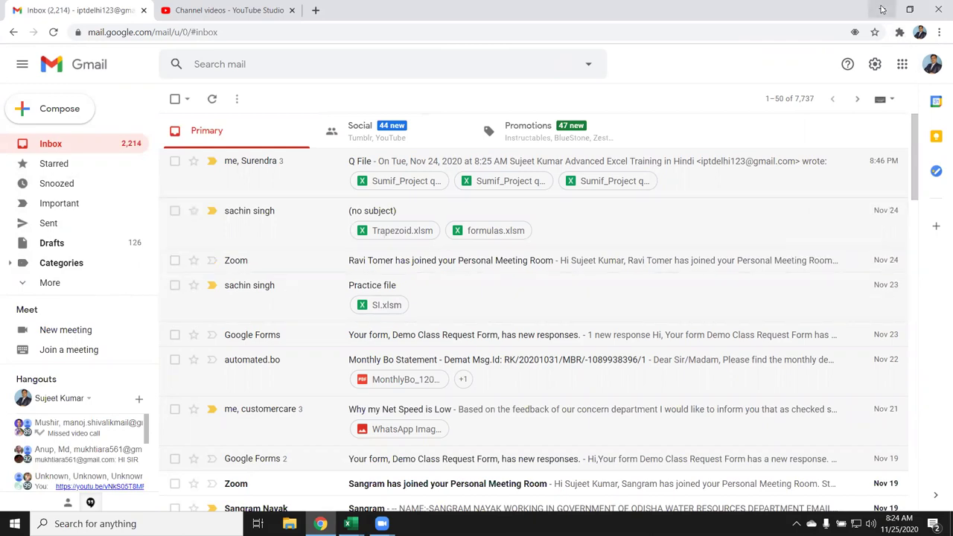
- Minimise the Chrome window holding Gmail to reveal the desktop
click(882, 10)
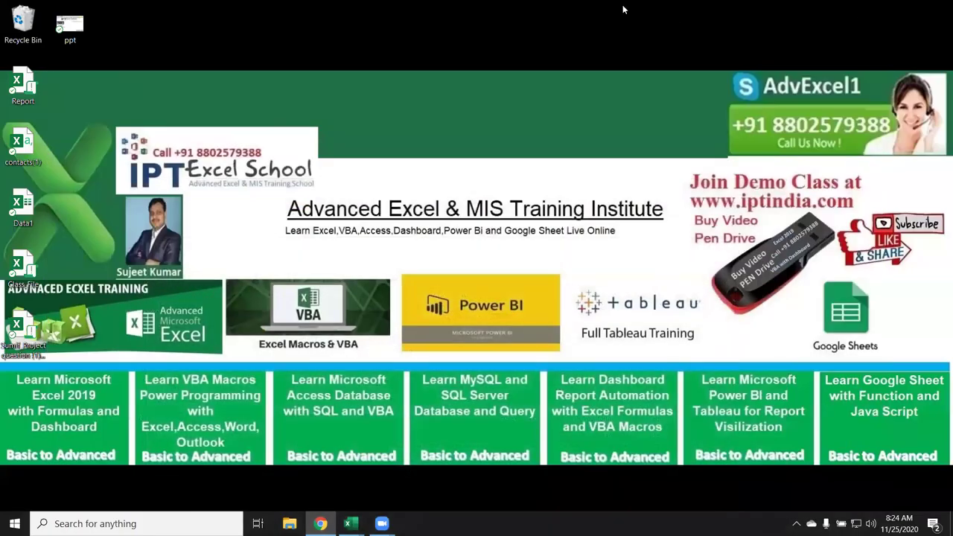